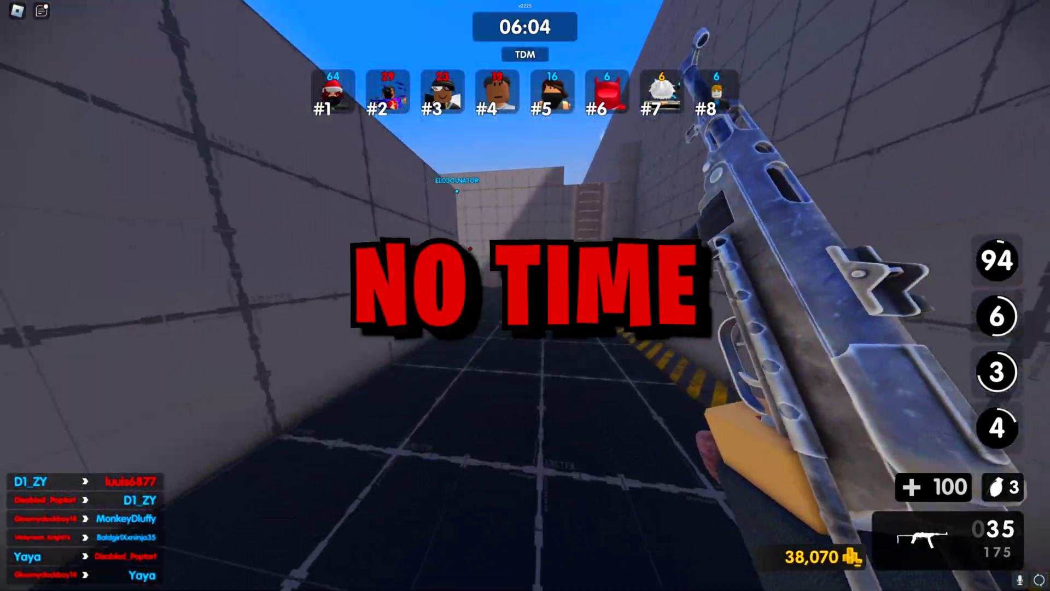
Push across the Rush Point deathmatch map, shooting at enemy players along the way.
key(w)
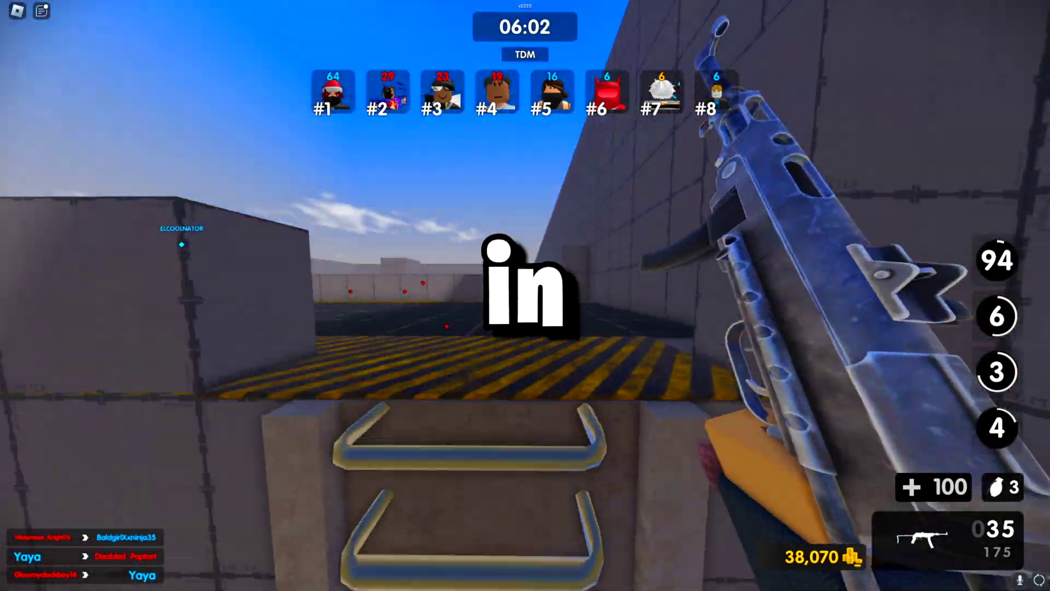
key(w)
click(525, 295)
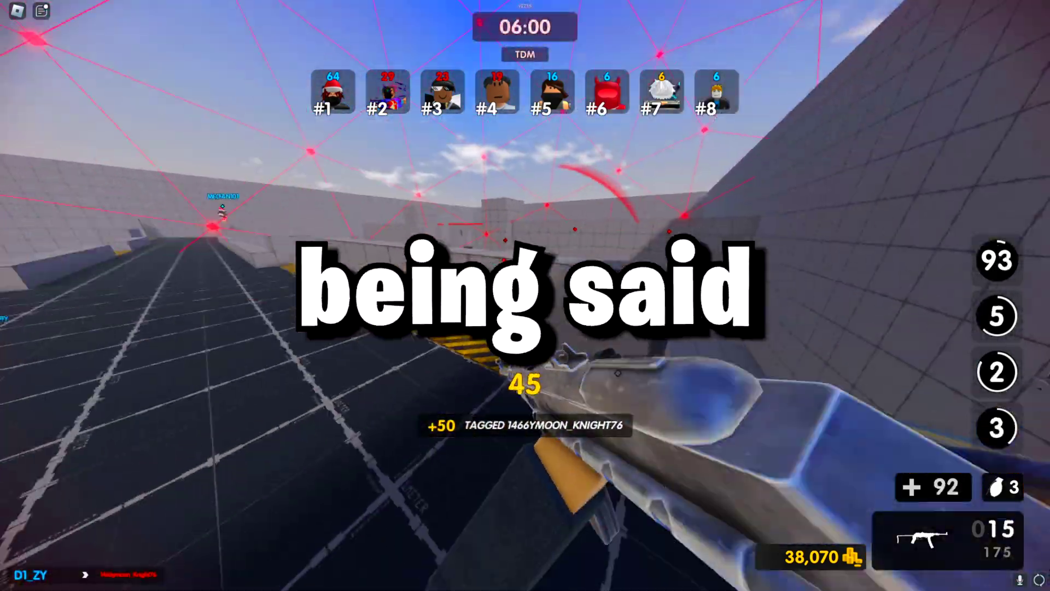
key(w)
key(r)
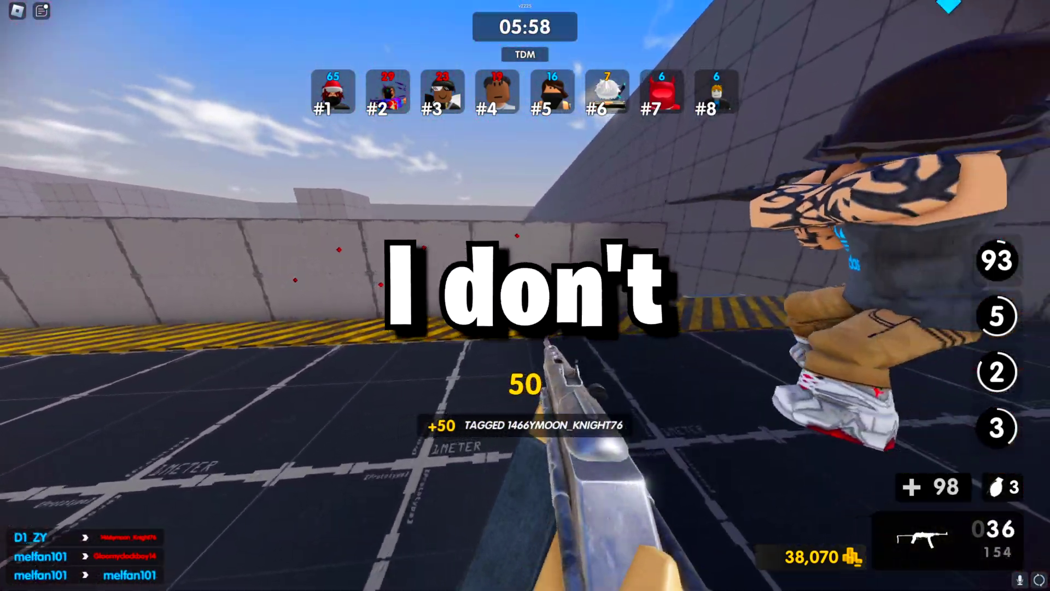
key(w)
click(525, 295)
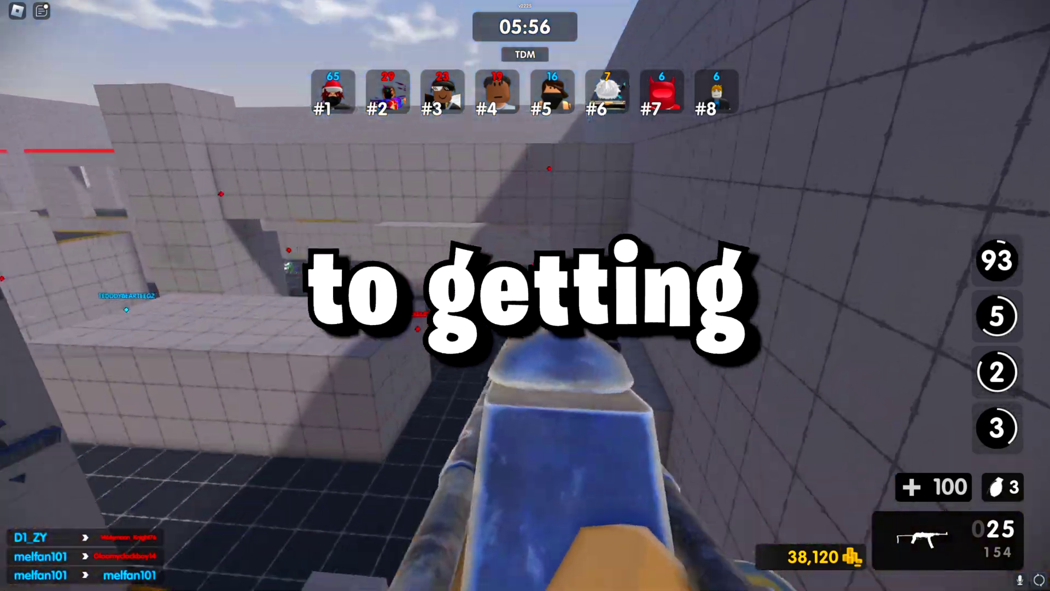
key(w)
click(525, 295)
click(525, 295)
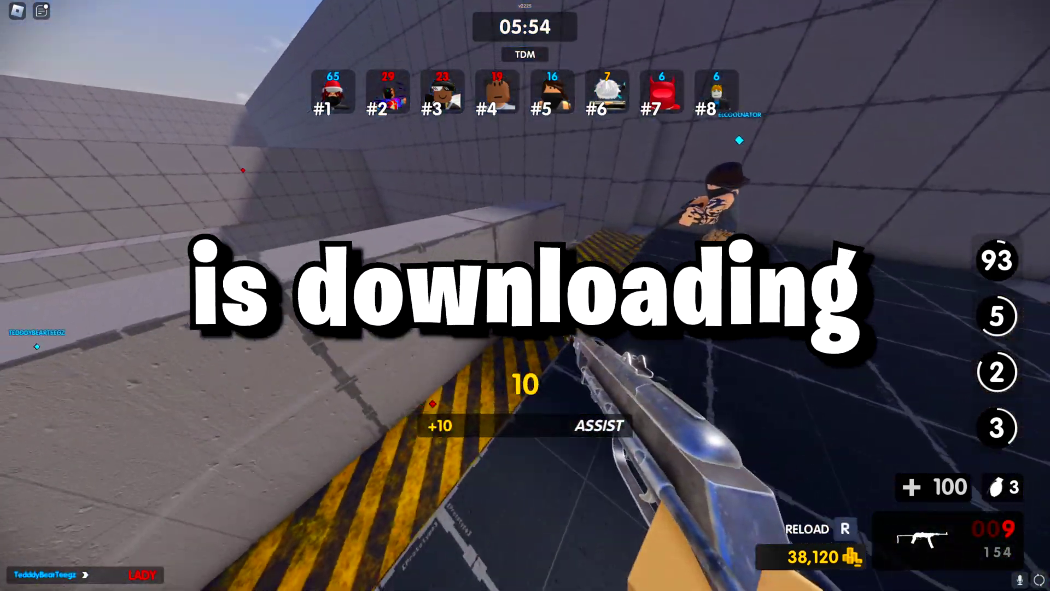
Reload the rifle, then search Google for 'Bloxstrap download'.
key(r)
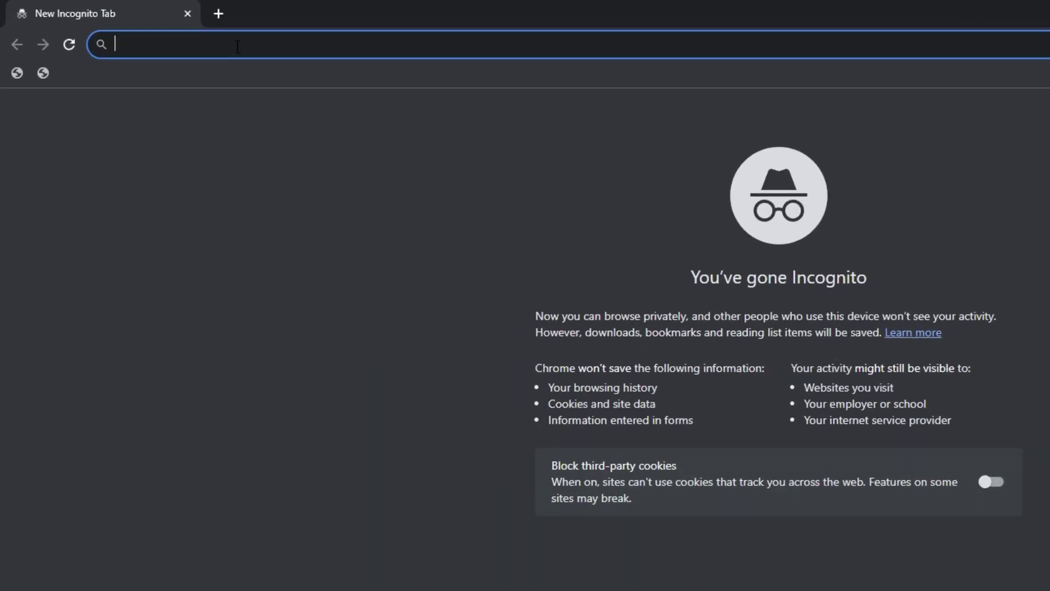
text(Bloxstrap download)
key(Return)
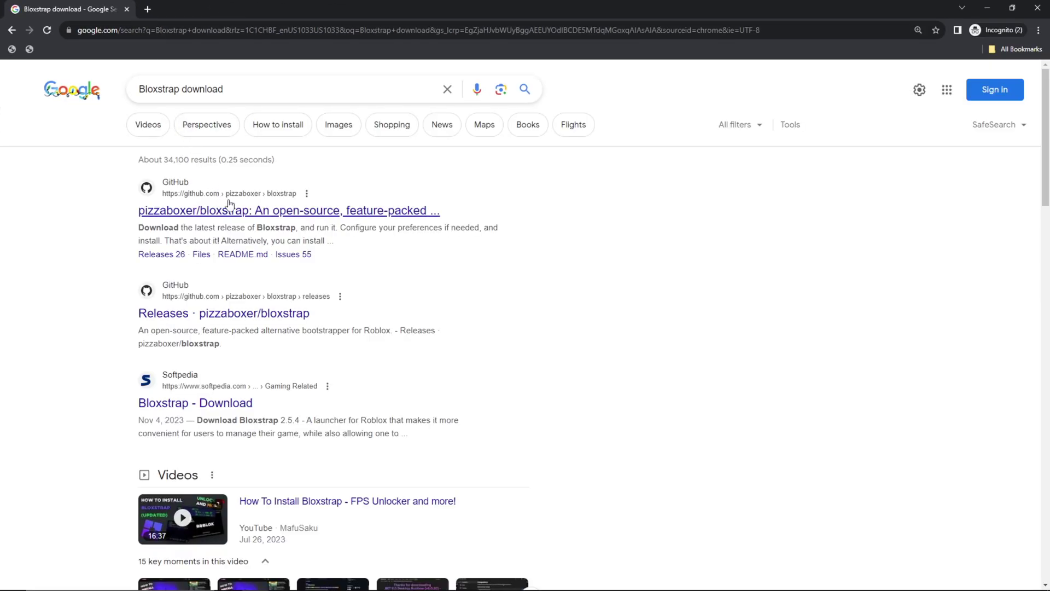
Download Bloxstrap-v2.5.4.exe from the v2.5.4 release of the pizzaboxer/bloxstrap GitHub repository.
click(241, 215)
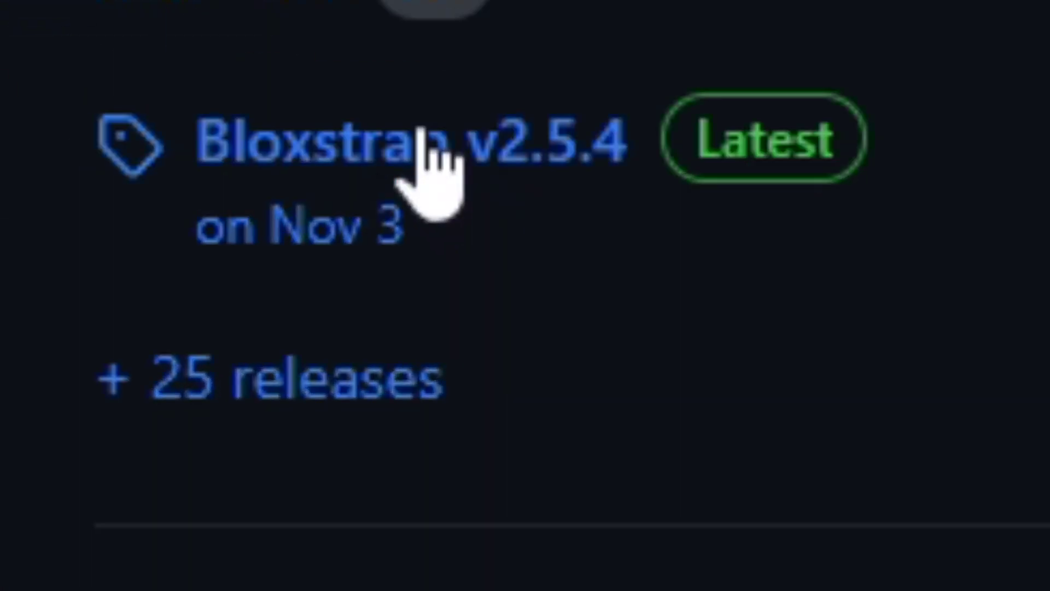
click(422, 135)
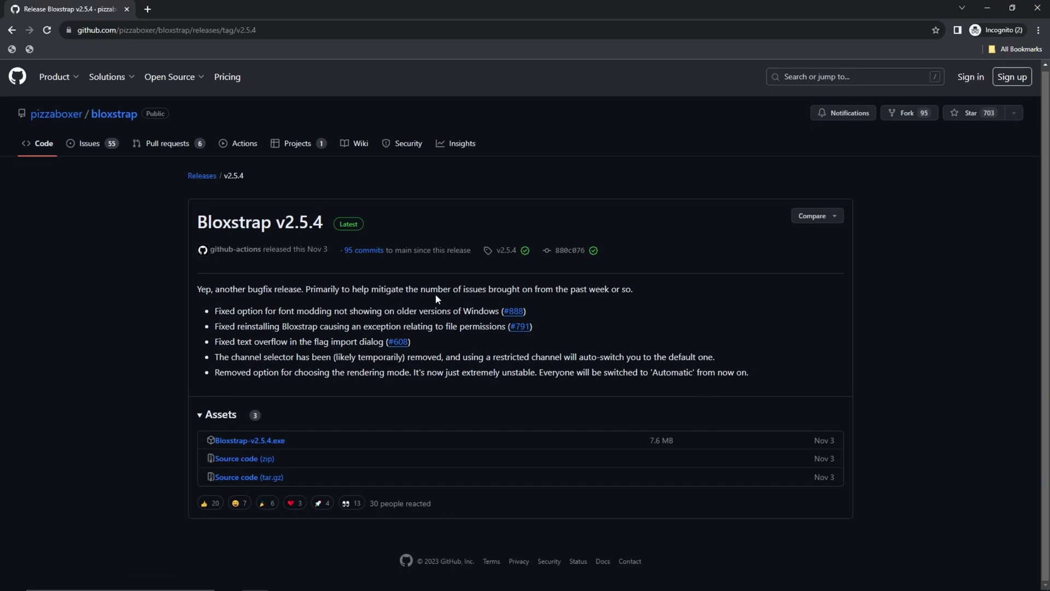
click(266, 442)
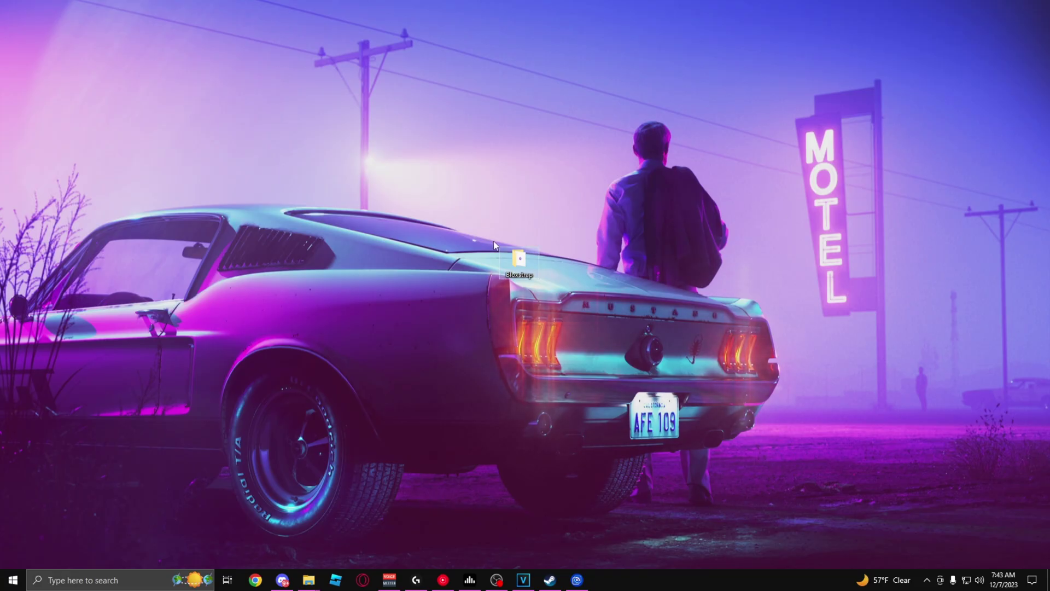
Launch the downloaded Bloxstrap installer and look through its Integrations settings.
double_click(520, 257)
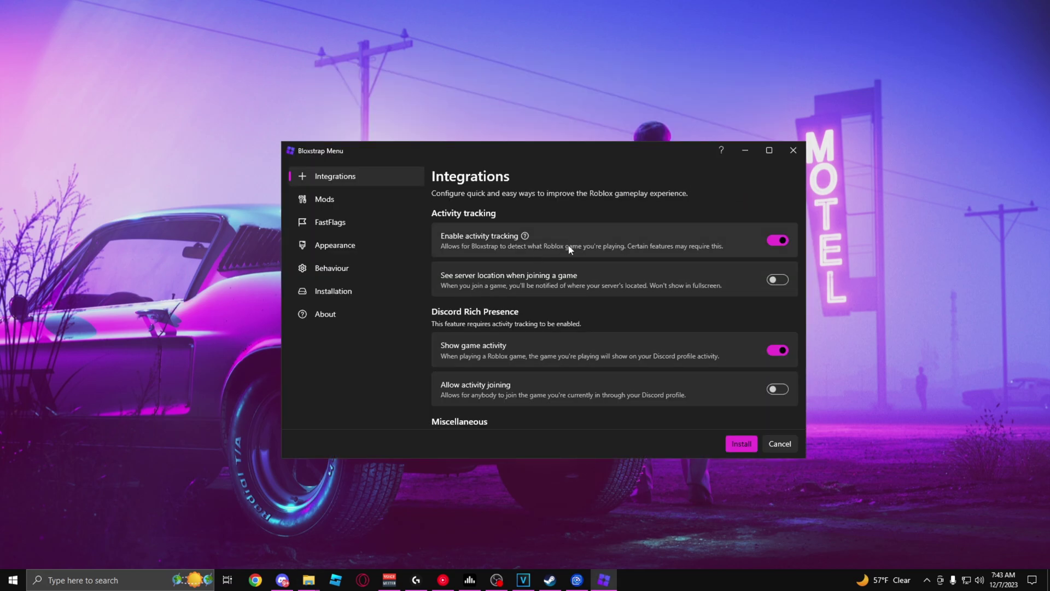
scroll(555, 241, down, 2)
scroll(556, 240, up, 1)
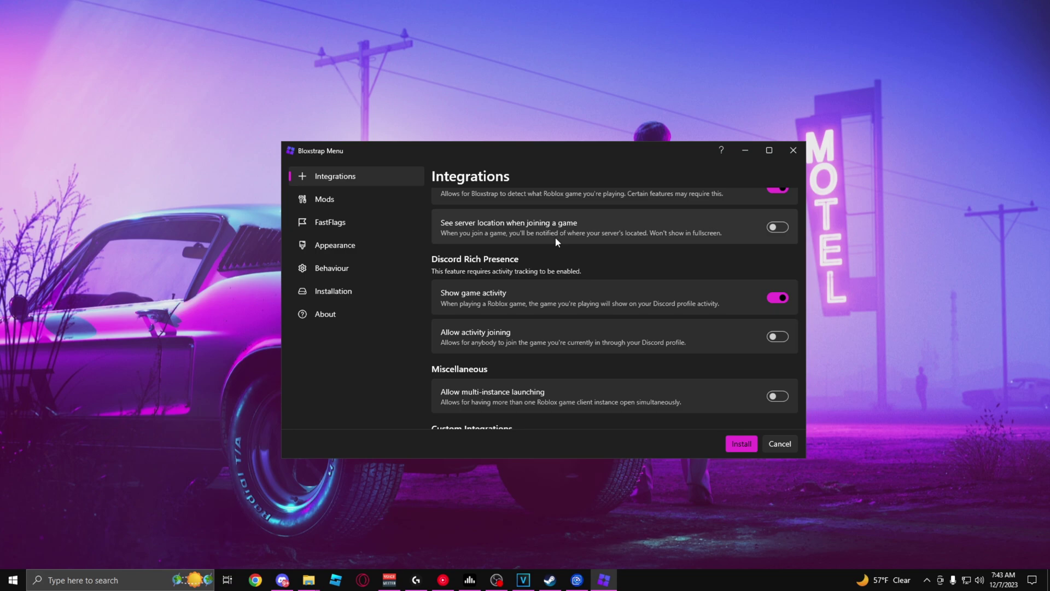
scroll(556, 238, up, 1)
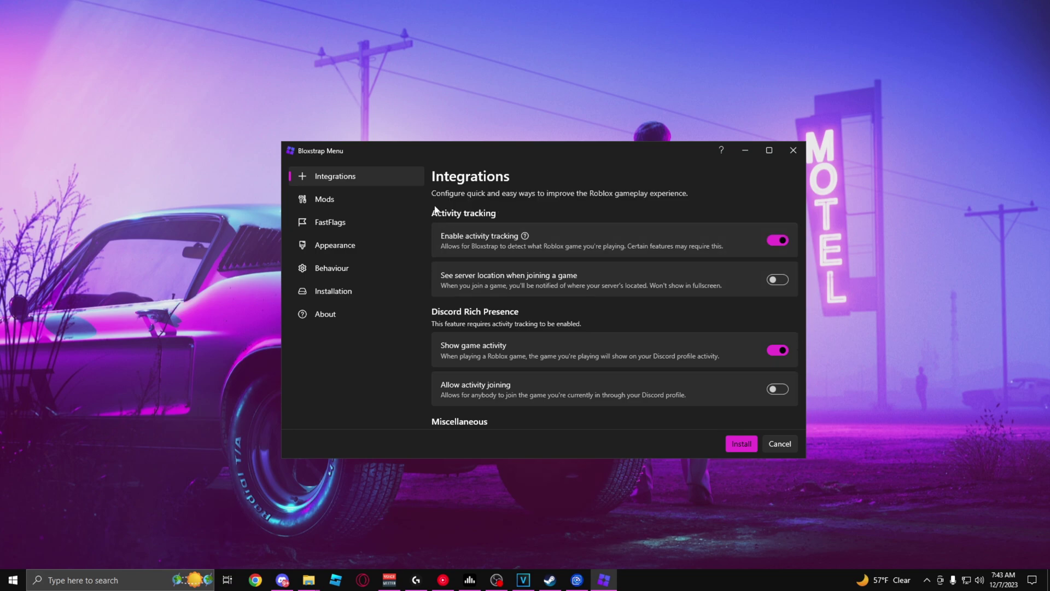
scroll(673, 248, down, 3)
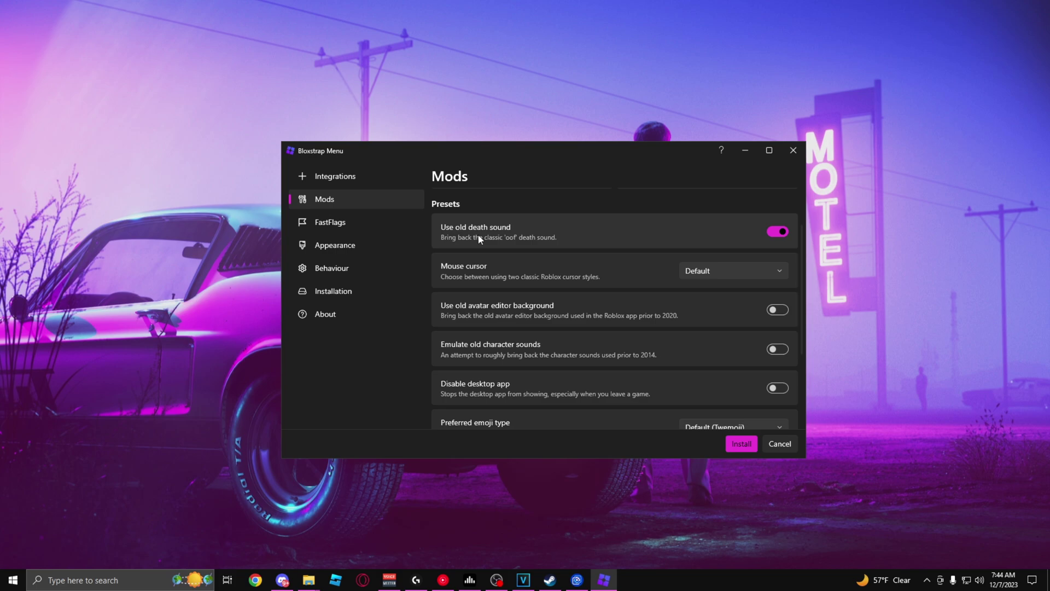
Pick the 2006 (Cartoony) mouse cursor and enable old avatar editor background and Disable desktop app.
click(726, 268)
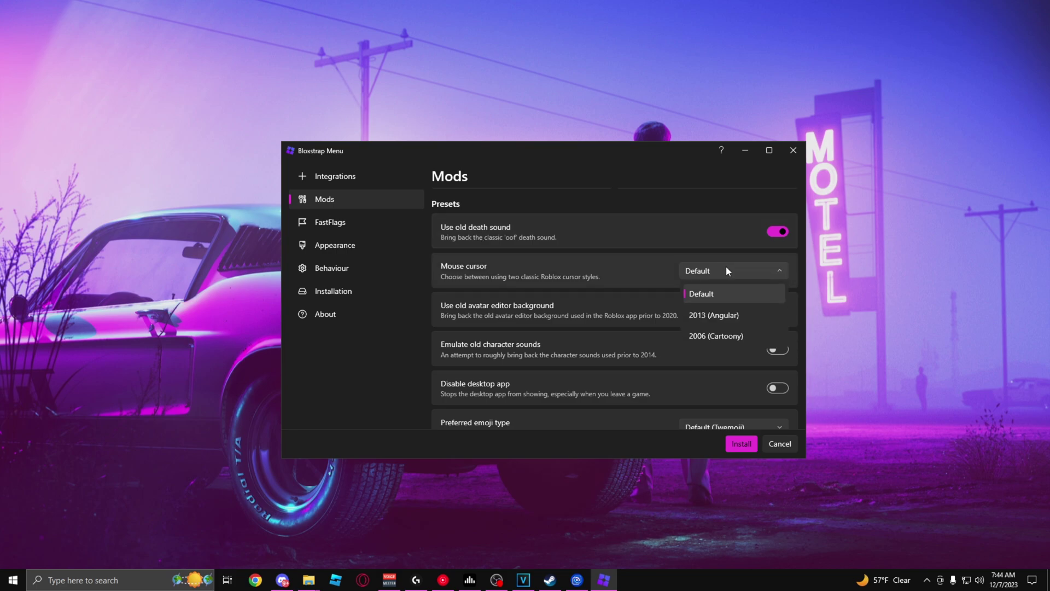
click(709, 338)
scroll(525, 261, down, 2)
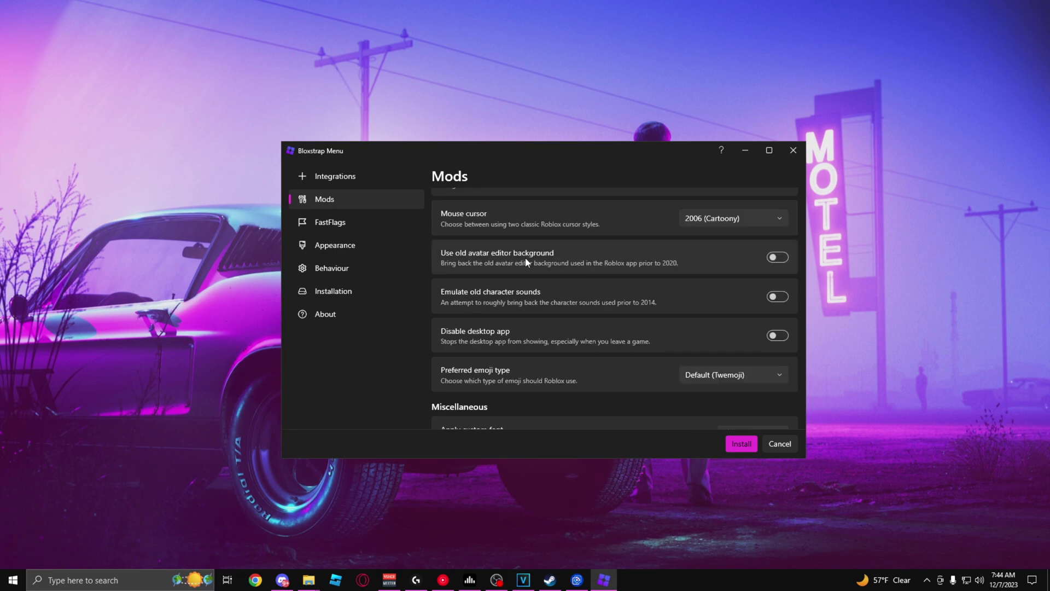
click(525, 257)
click(484, 335)
scroll(472, 376, down, 3)
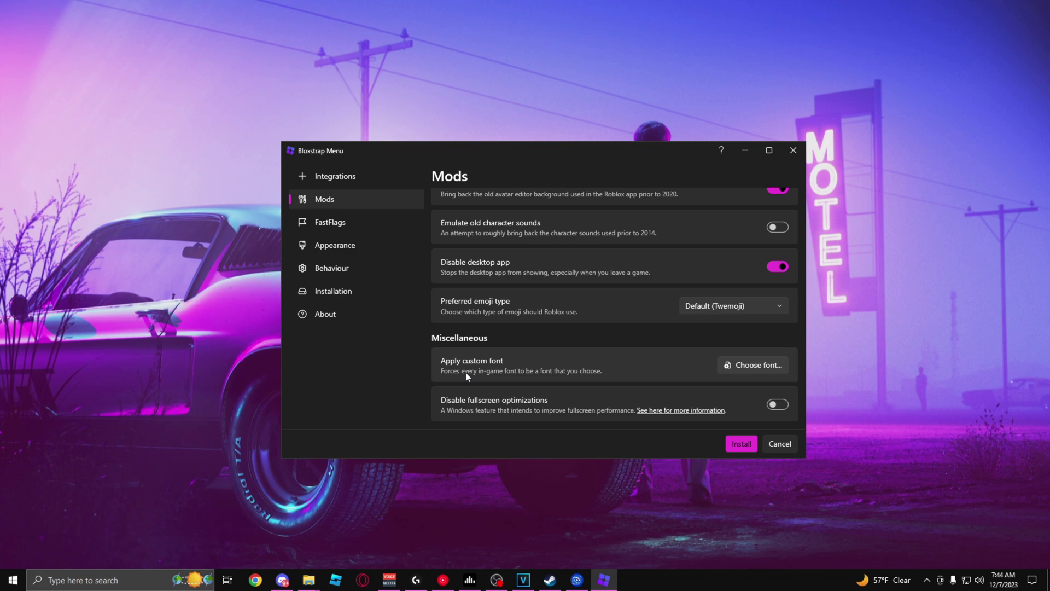
scroll(467, 377, up, 7)
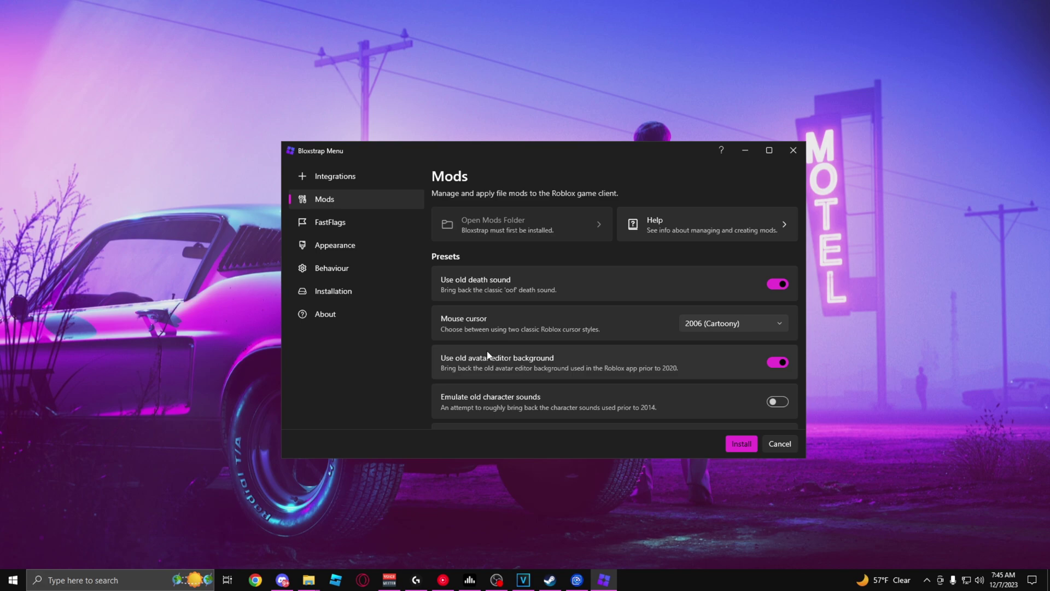
scroll(489, 356, down, 7)
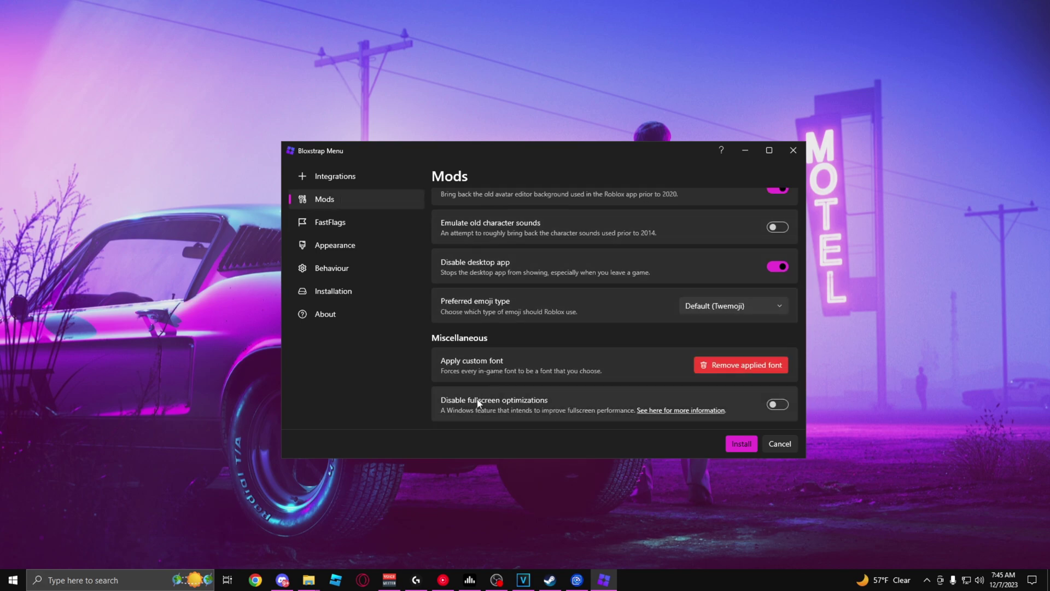
Set the FastFlags framerate limit to 240.
click(331, 223)
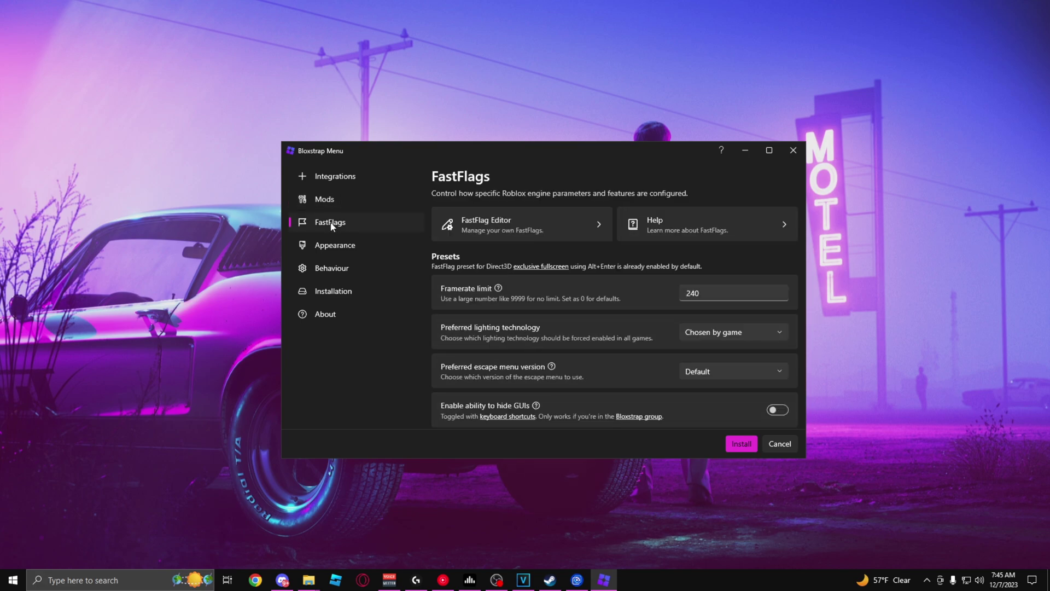
double_click(692, 294)
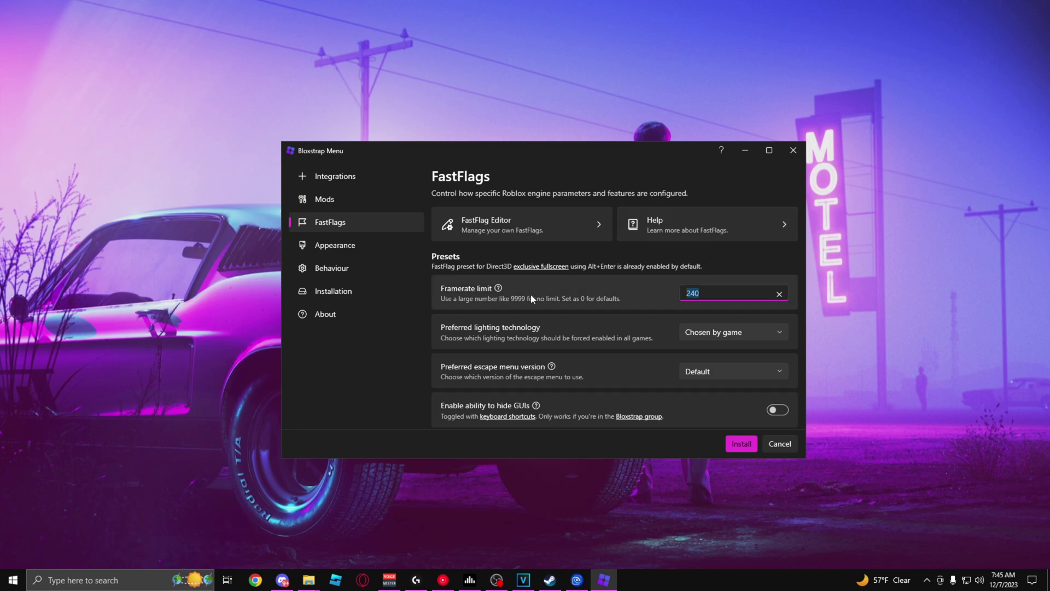
text(9999)
key(ctrl+a)
text(240)
Keep lighting as Chosen by game, use the Version 4 (2023) escape menu, and enable the alternate graphics quality selector.
scroll(460, 259, down, 3)
click(731, 253)
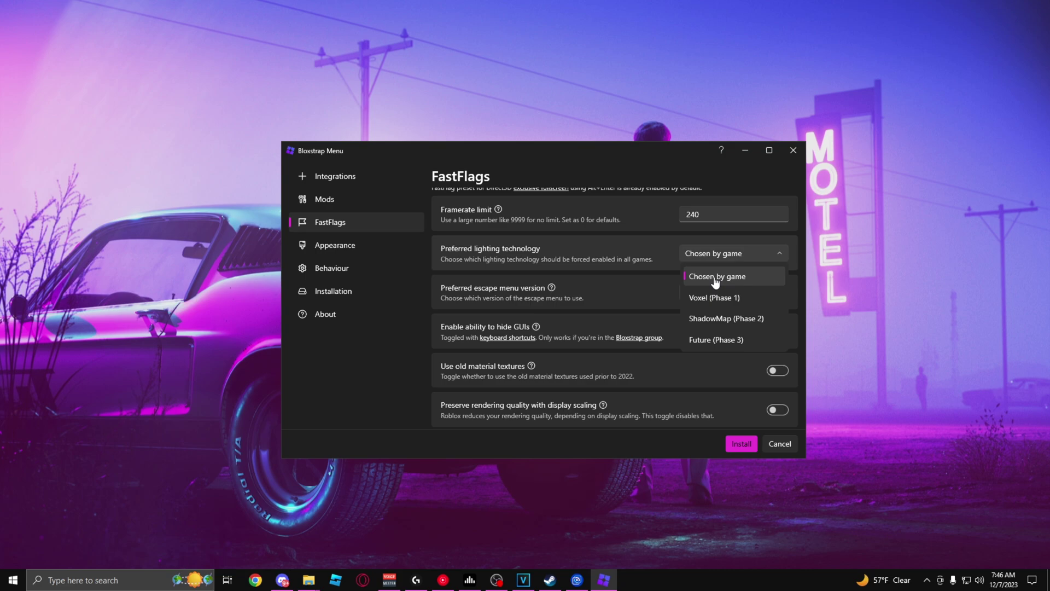
click(716, 278)
scroll(727, 276, down, 1)
click(733, 269)
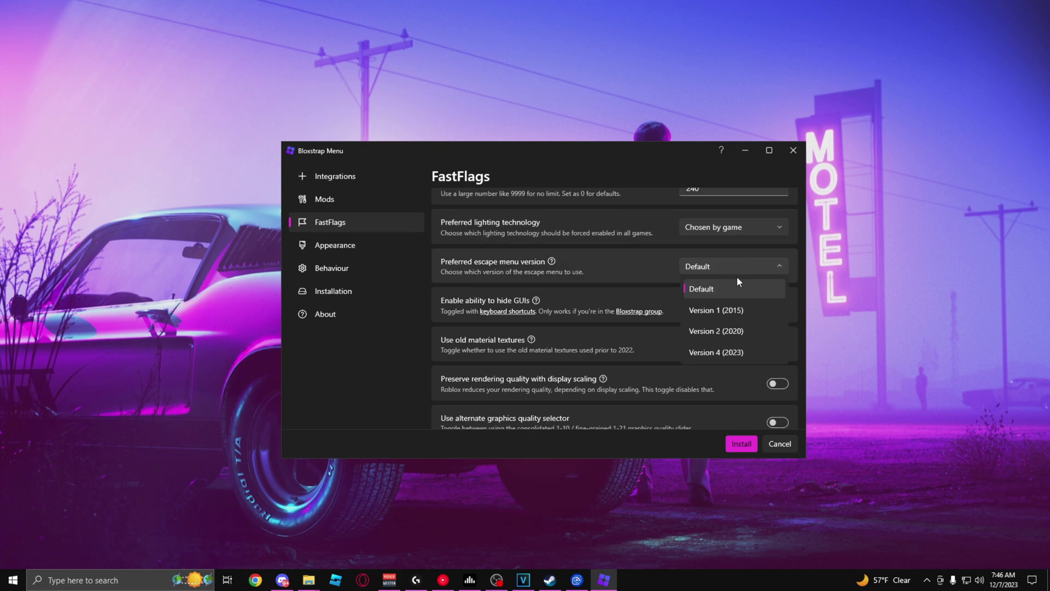
click(716, 352)
scroll(602, 383, down, 1)
click(468, 410)
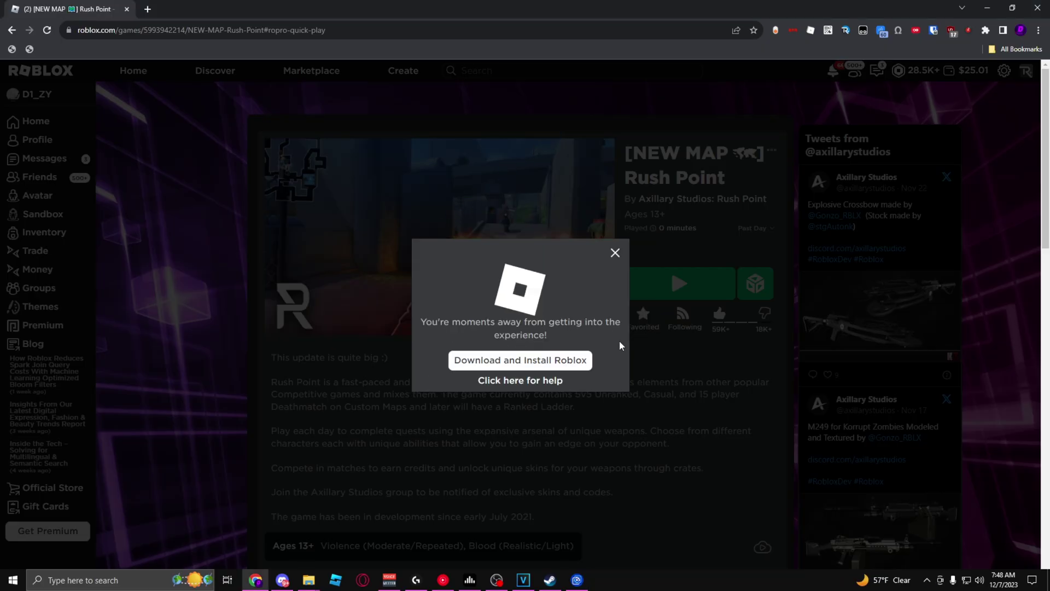
Dismiss the install-Roblox prompt and show the performance stats overlay with Shift+F5.
click(409, 235)
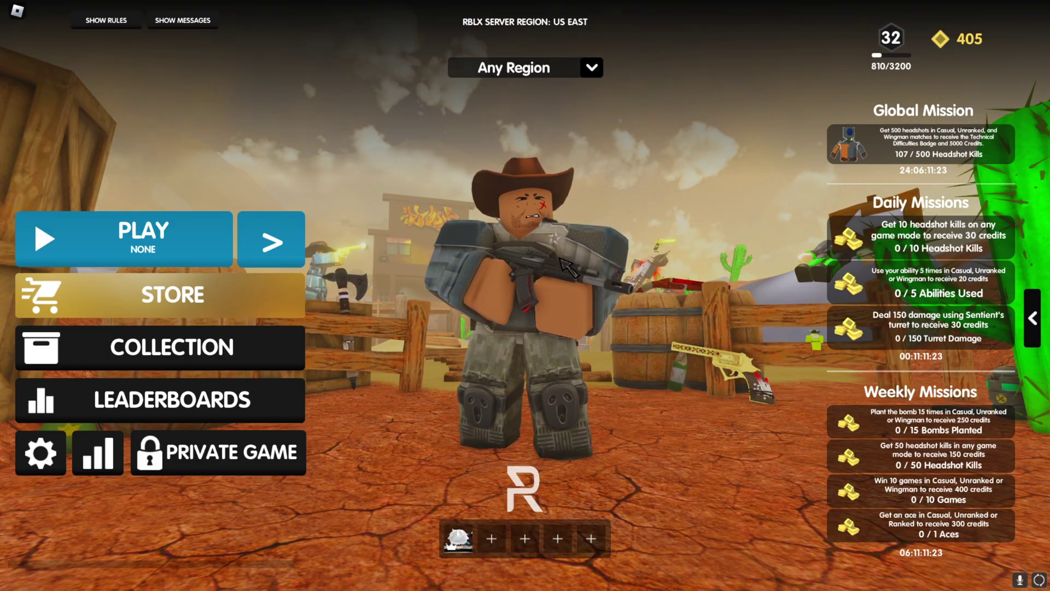
key(shift+F5)
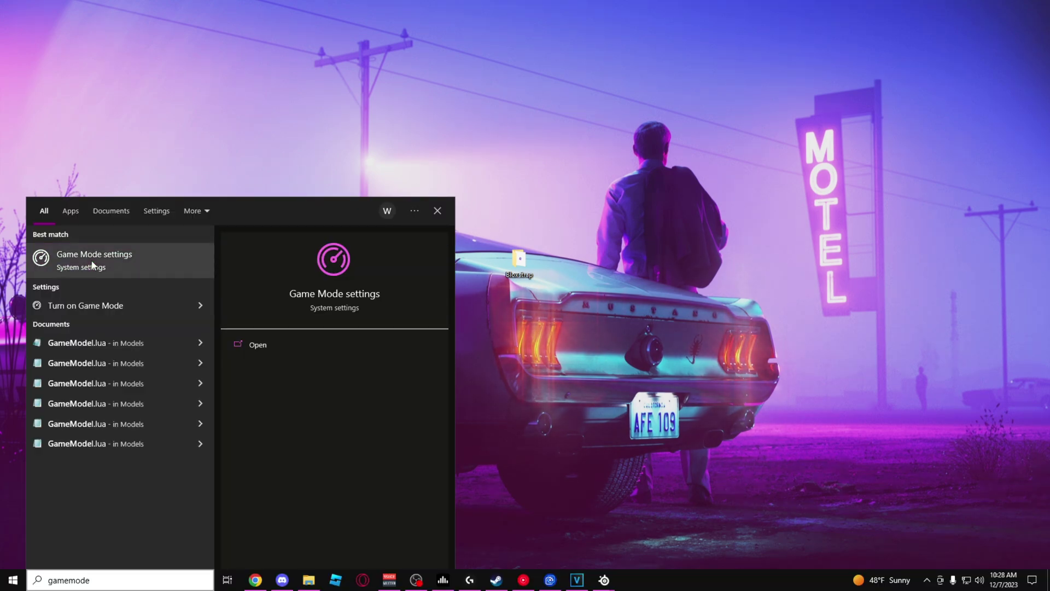
From Game Mode's Graphics settings, browse to Program Files (x86) on the C: drive.
click(93, 266)
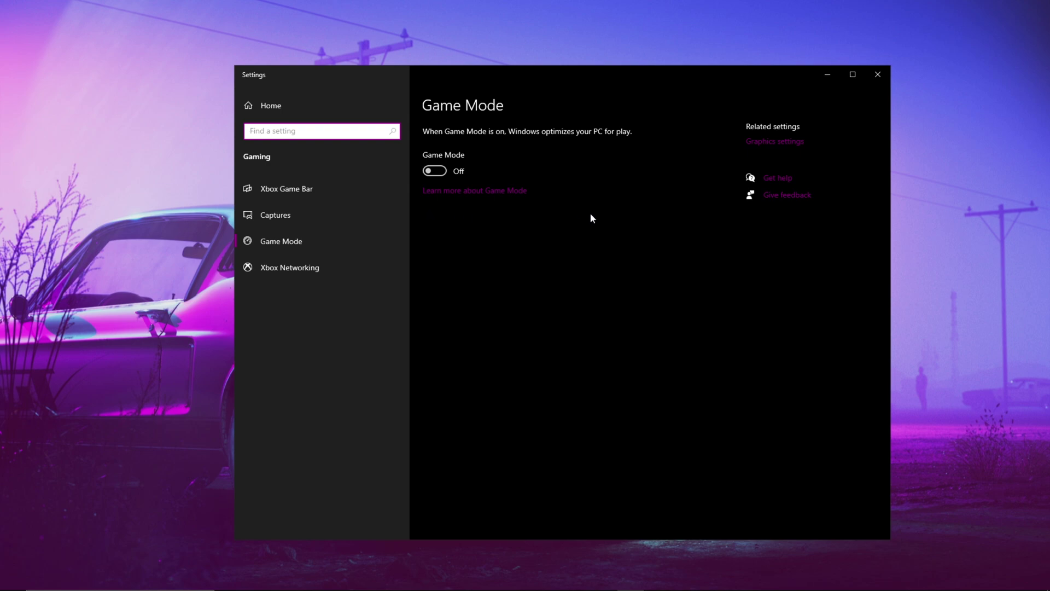
click(775, 141)
click(371, 319)
click(287, 264)
scroll(371, 219, down, 3)
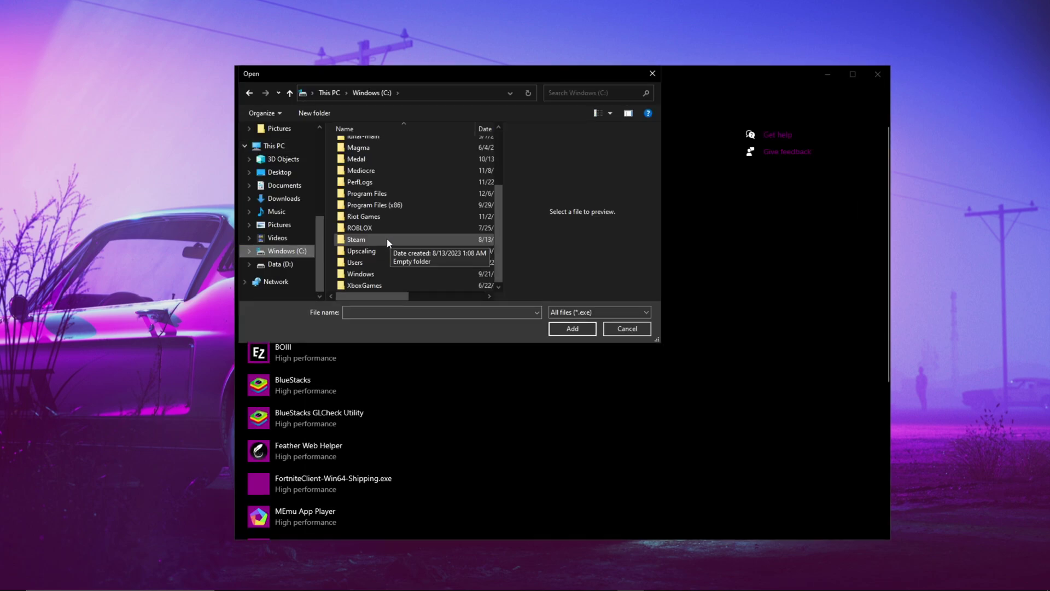
double_click(371, 207)
scroll(367, 181, down, 3)
Add RobloxPlayerInstaller.exe from Roblox\Versions and set its graphics preference to High performance.
double_click(364, 158)
double_click(372, 144)
double_click(386, 169)
click(389, 146)
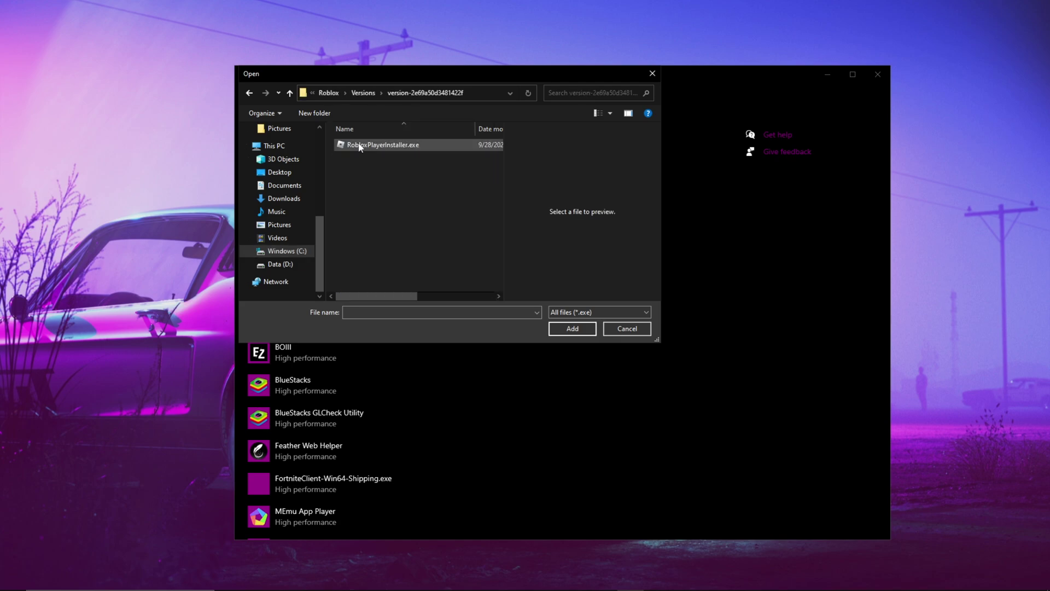
double_click(404, 144)
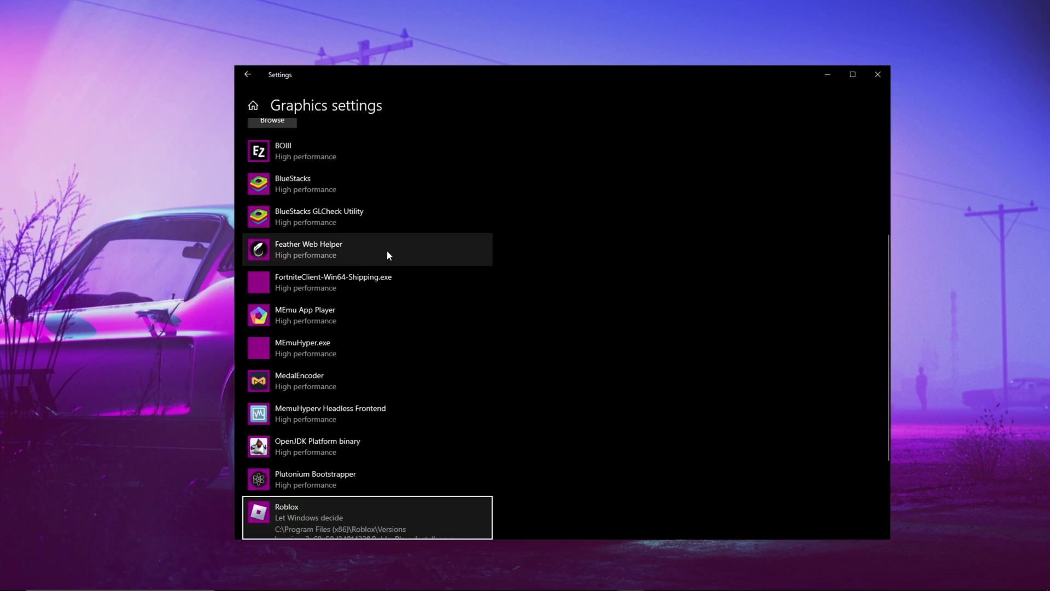
click(408, 437)
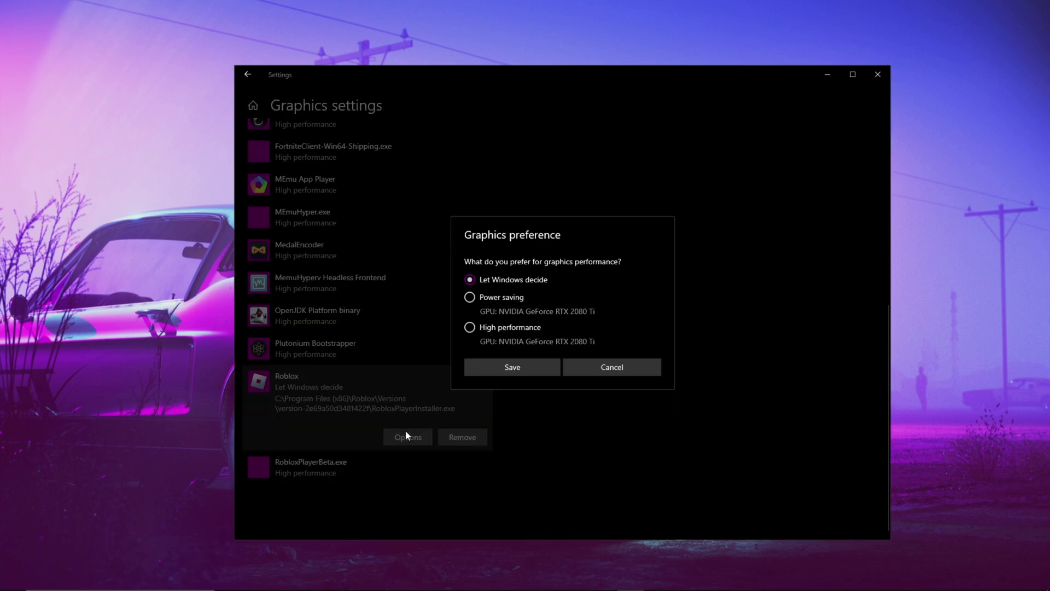
click(490, 329)
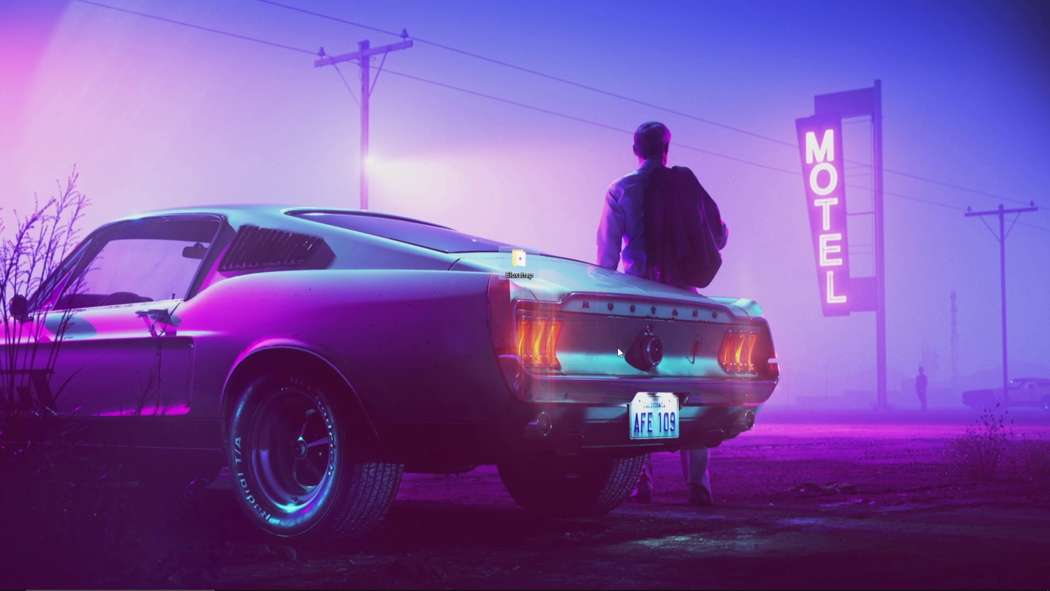
Open Performance Options from advanced system settings, then the power plans via Power & sleep.
key(super)
text(adv)
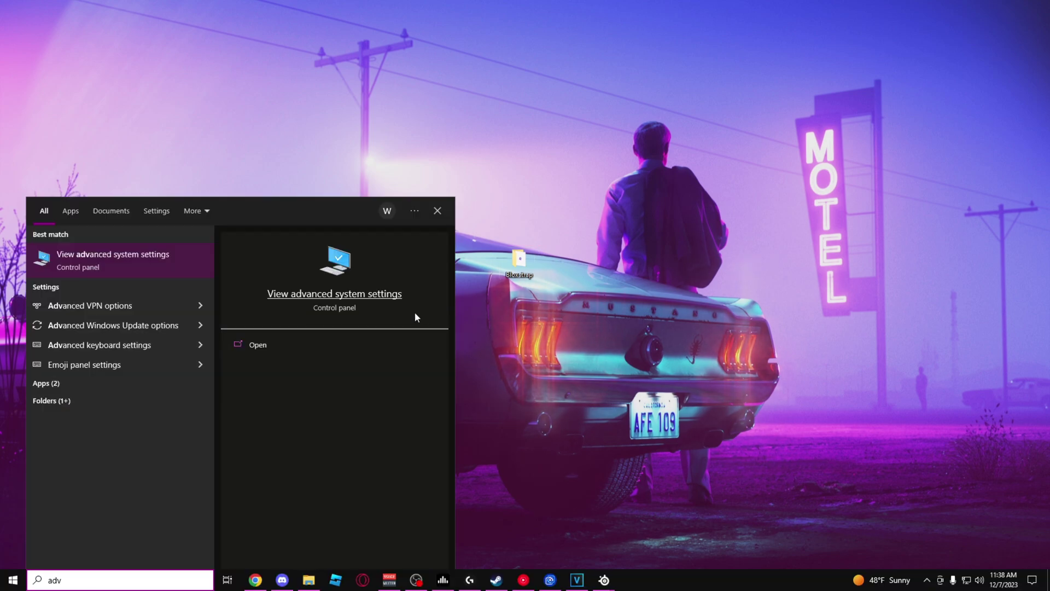
click(99, 258)
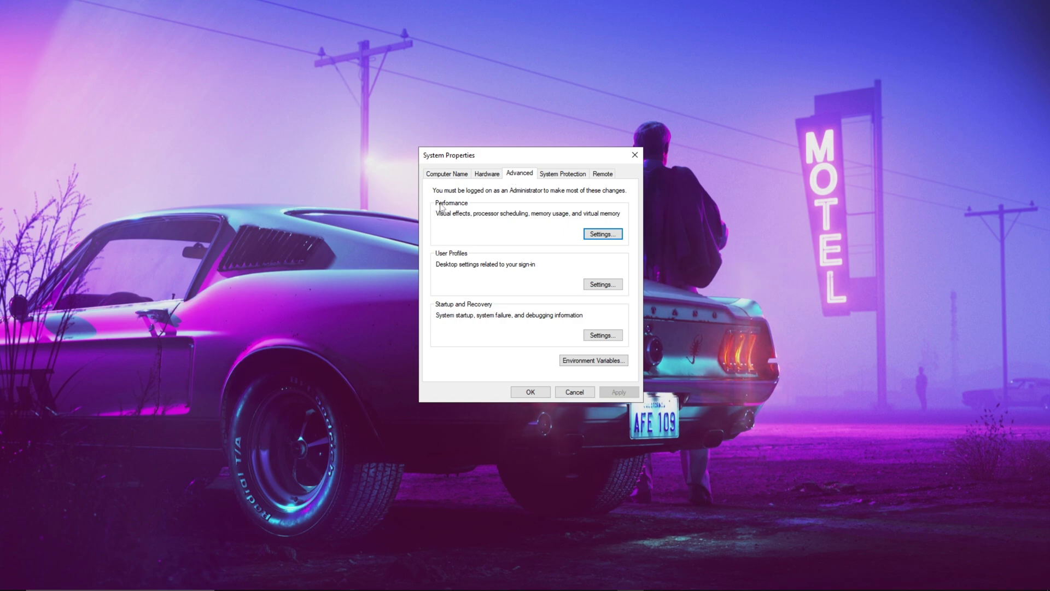
click(594, 237)
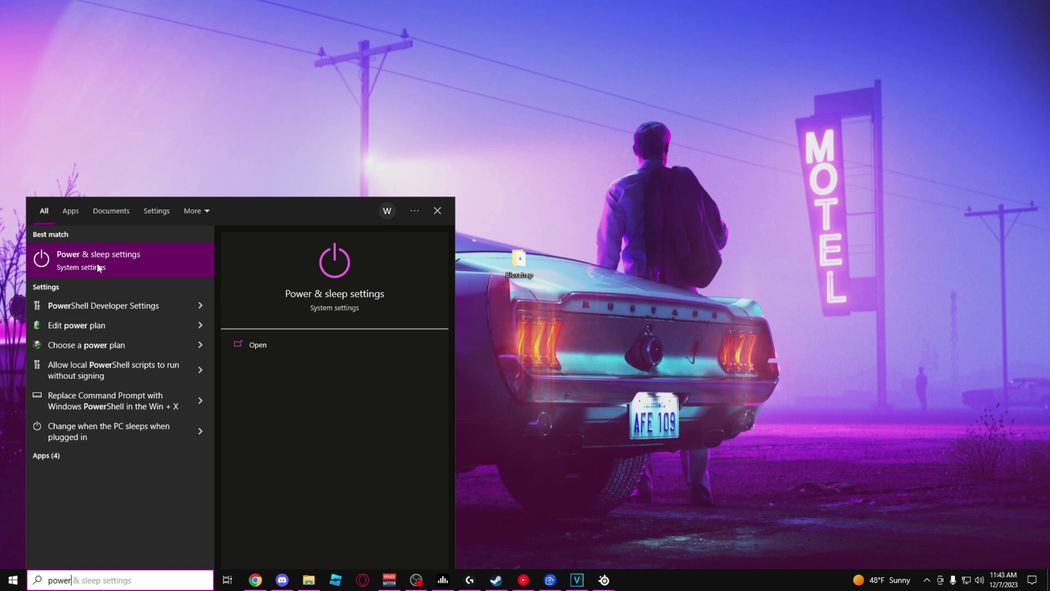
click(98, 262)
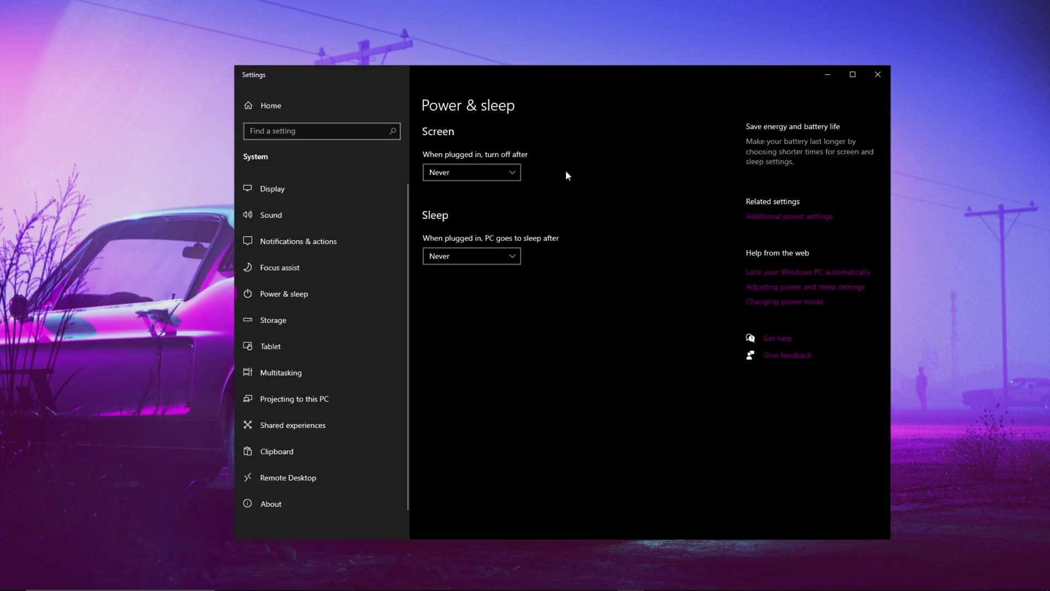
click(784, 217)
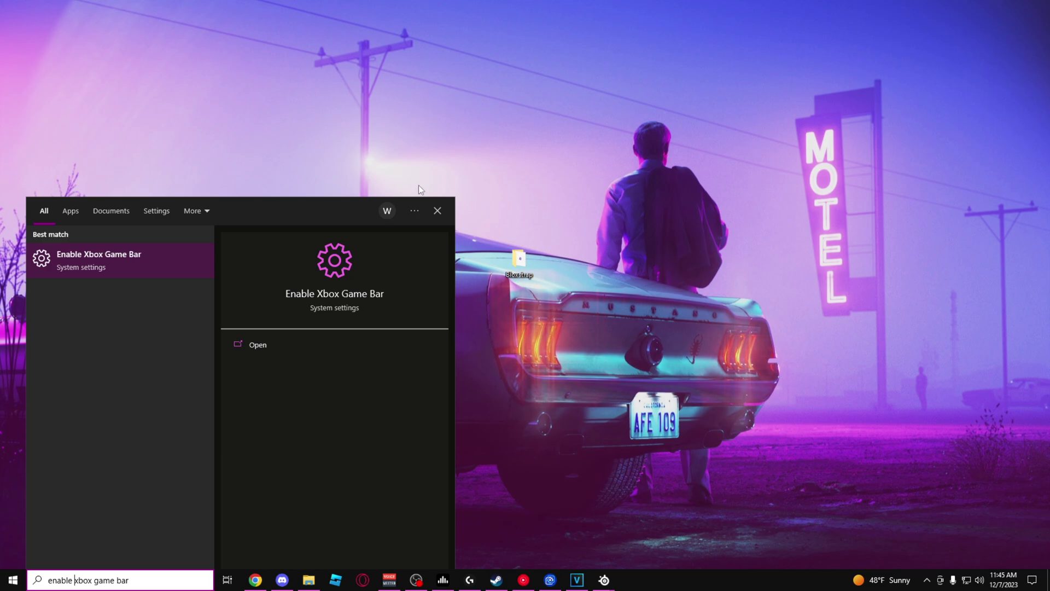
Check that Xbox Game Bar and app notifications are both Off, closing Settings after each.
click(73, 264)
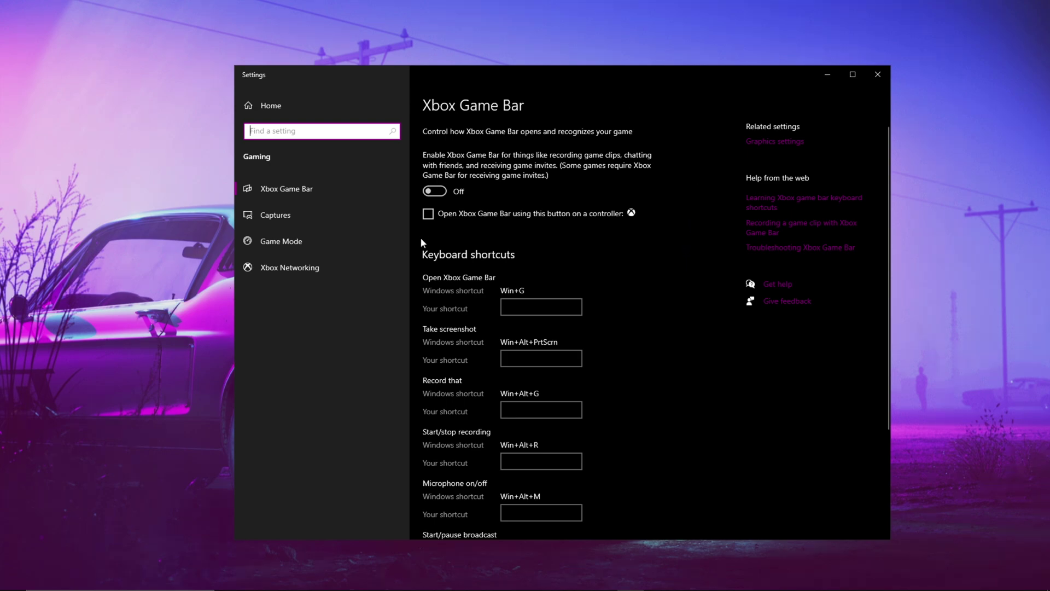
key(alt+F4)
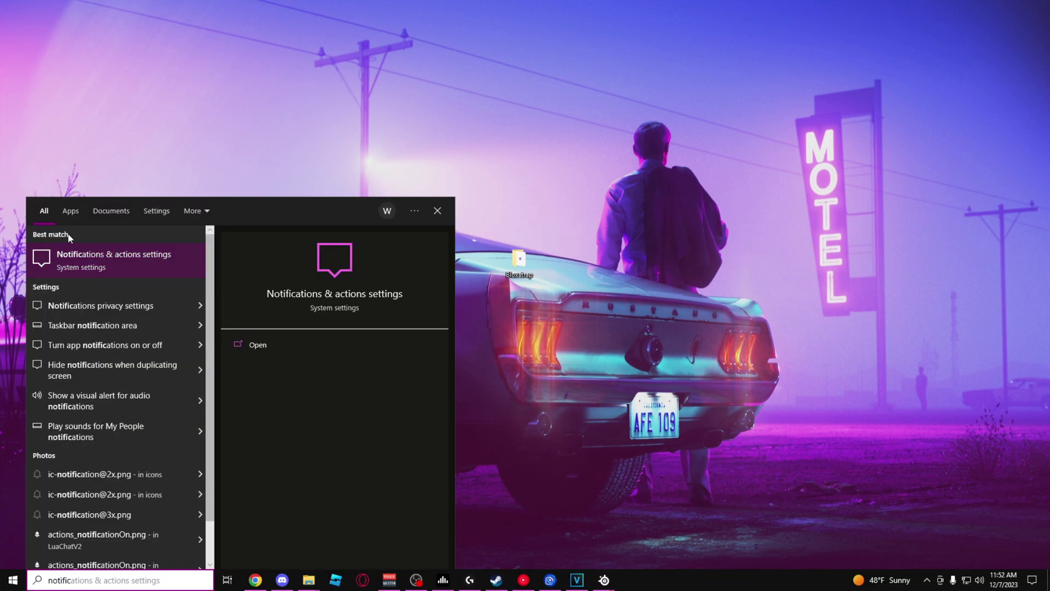
click(132, 264)
scroll(596, 191, down, 4)
scroll(621, 205, up, 3)
scroll(623, 197, up, 2)
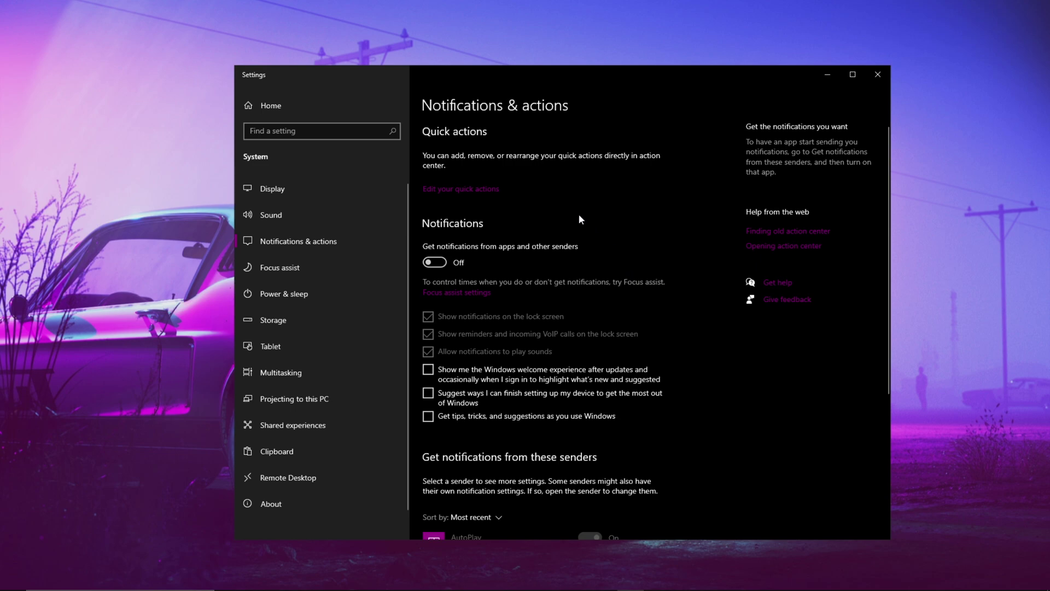
key(alt+F4)
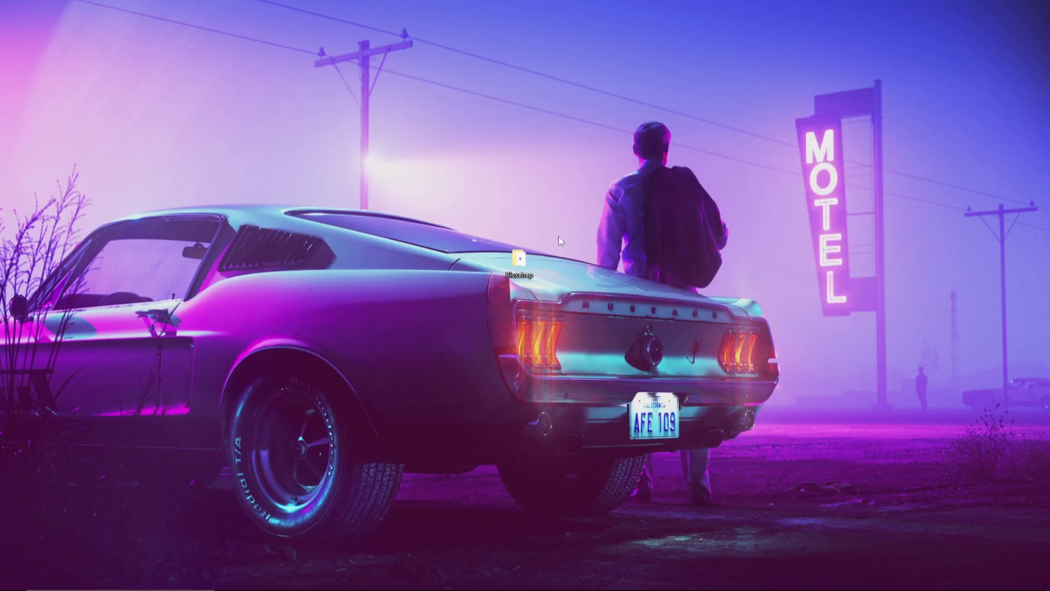
Check GeForce Experience's Drivers tab for updates, then search Windows for 'startup'.
key(super)
text(gefor)
click(125, 259)
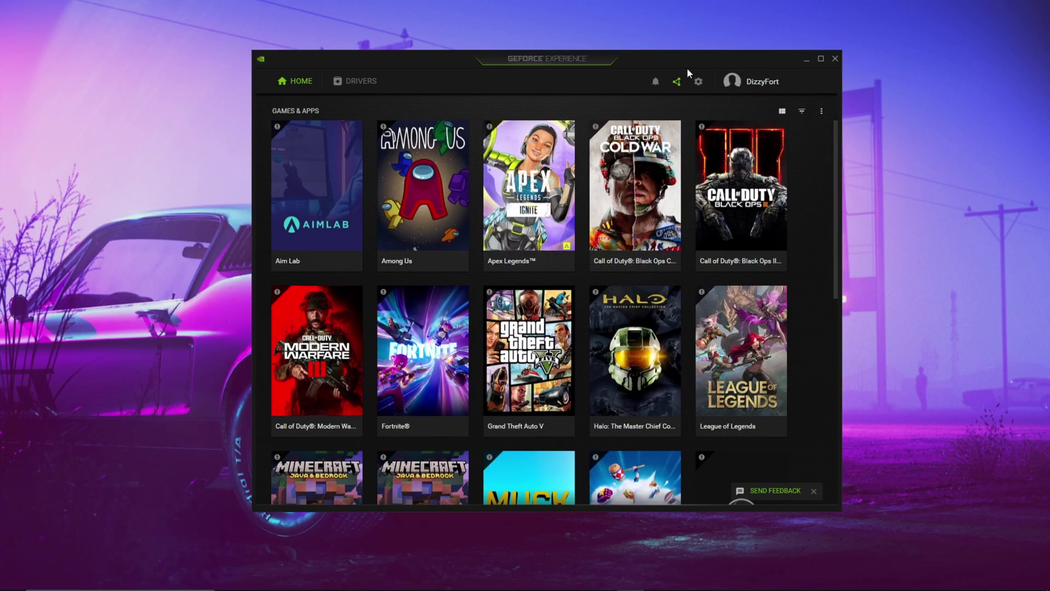
click(361, 82)
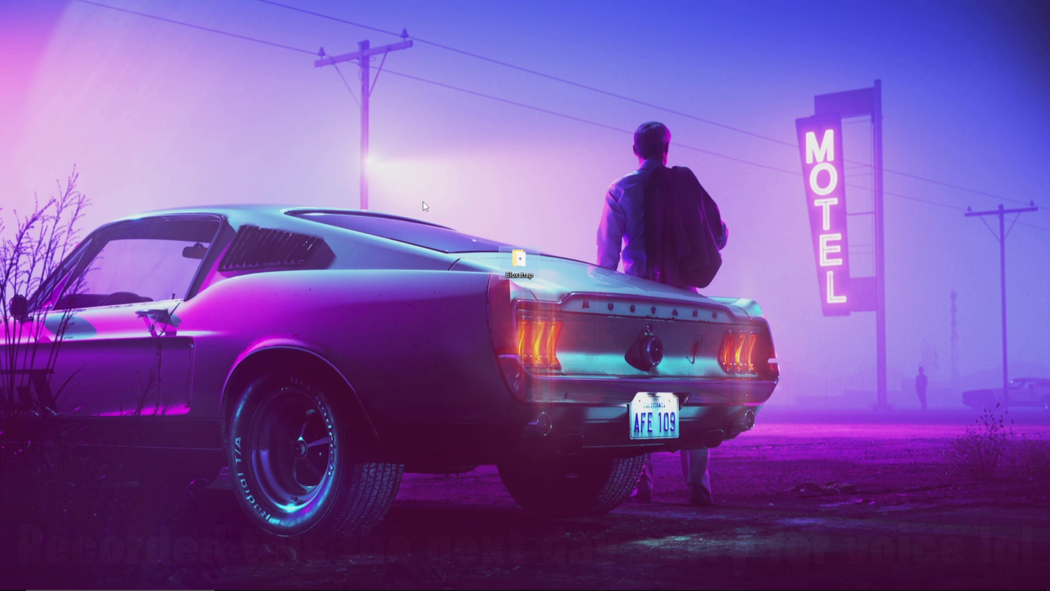
key(super)
text(startup)
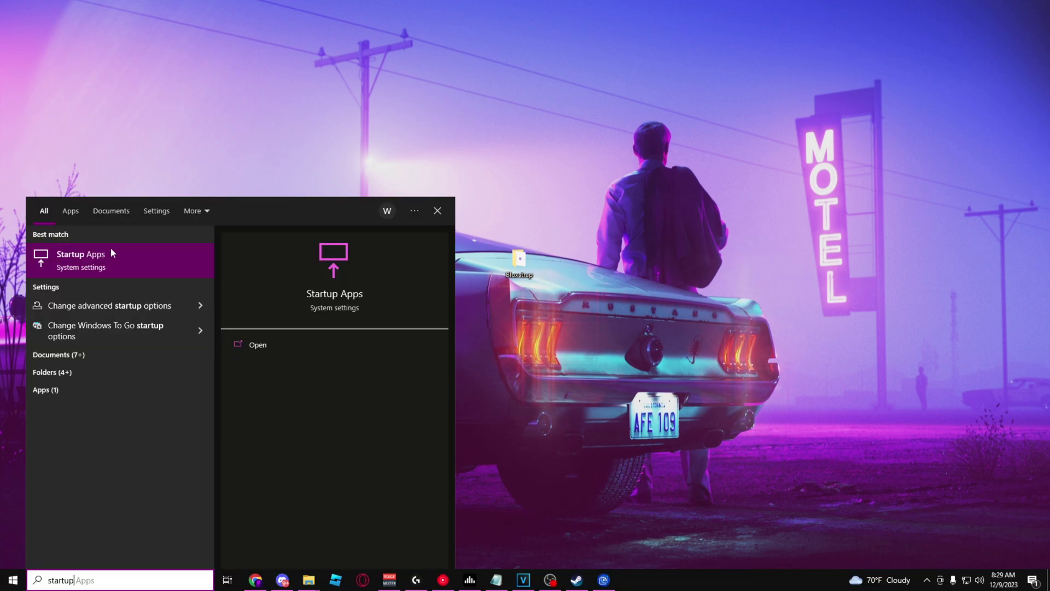
Open the Startup apps page in Windows Settings and scroll through the list of startup apps.
click(79, 258)
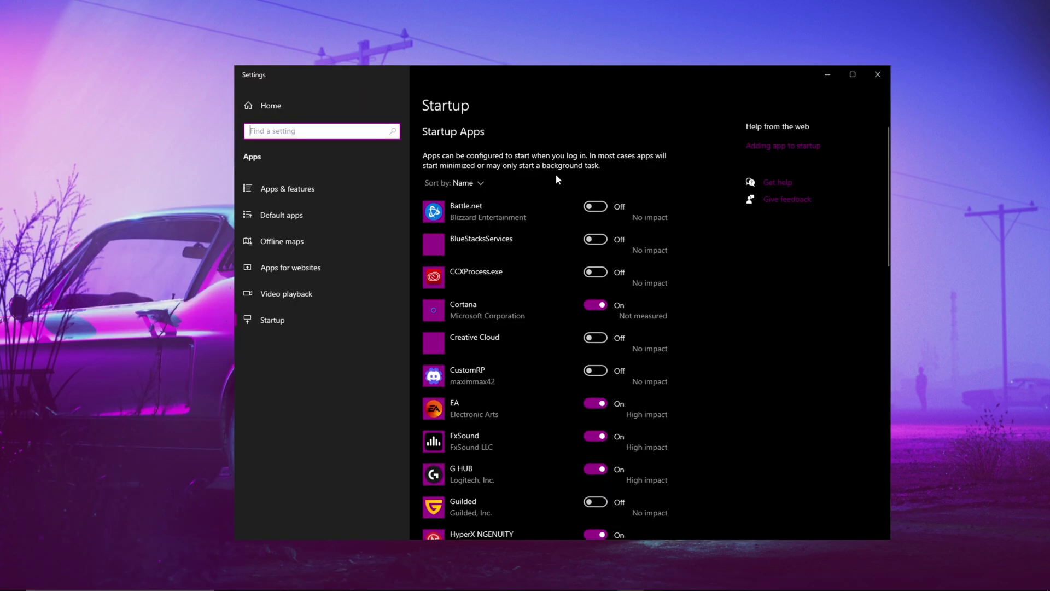
scroll(596, 223, down, 3)
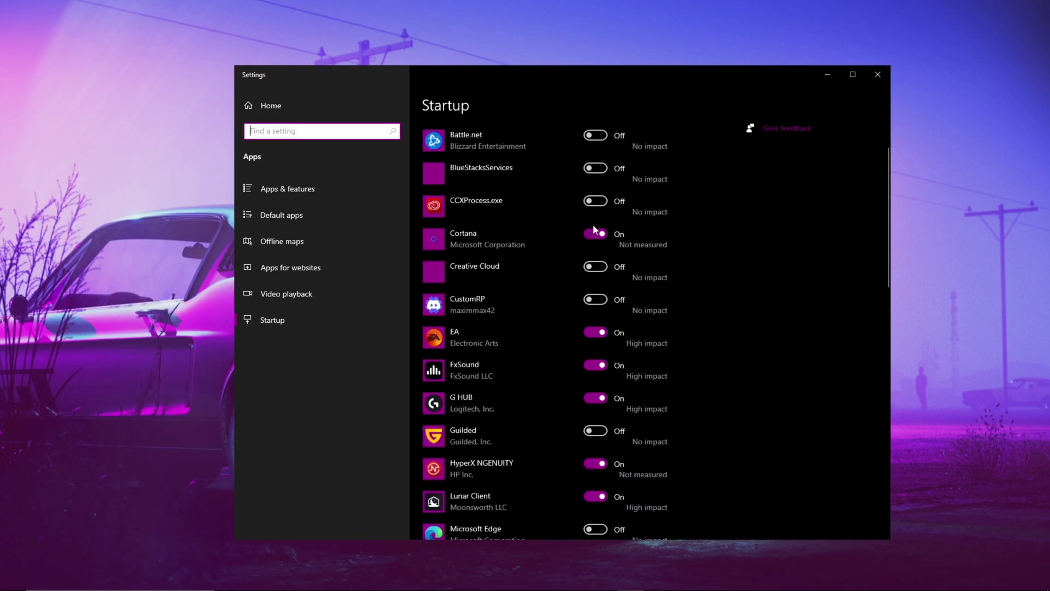
scroll(594, 229, down, 8)
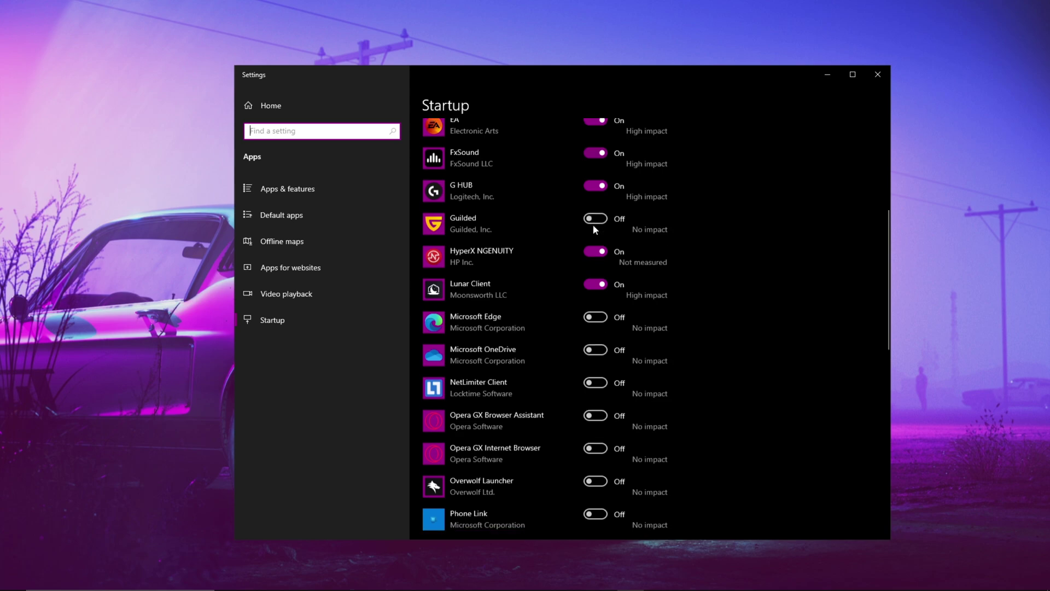
scroll(594, 226, down, 13)
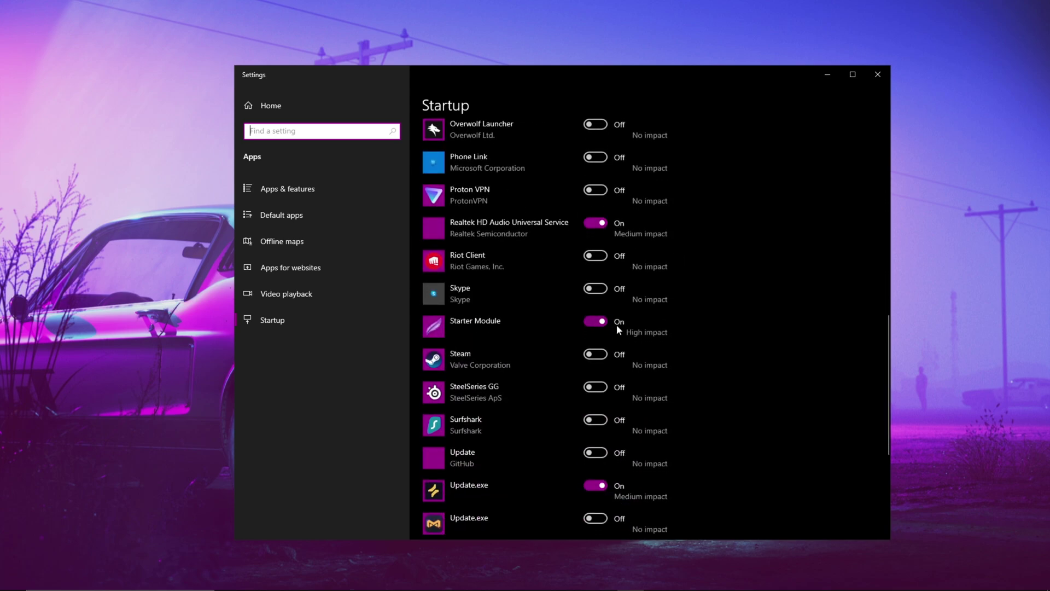
scroll(504, 188, up, 20)
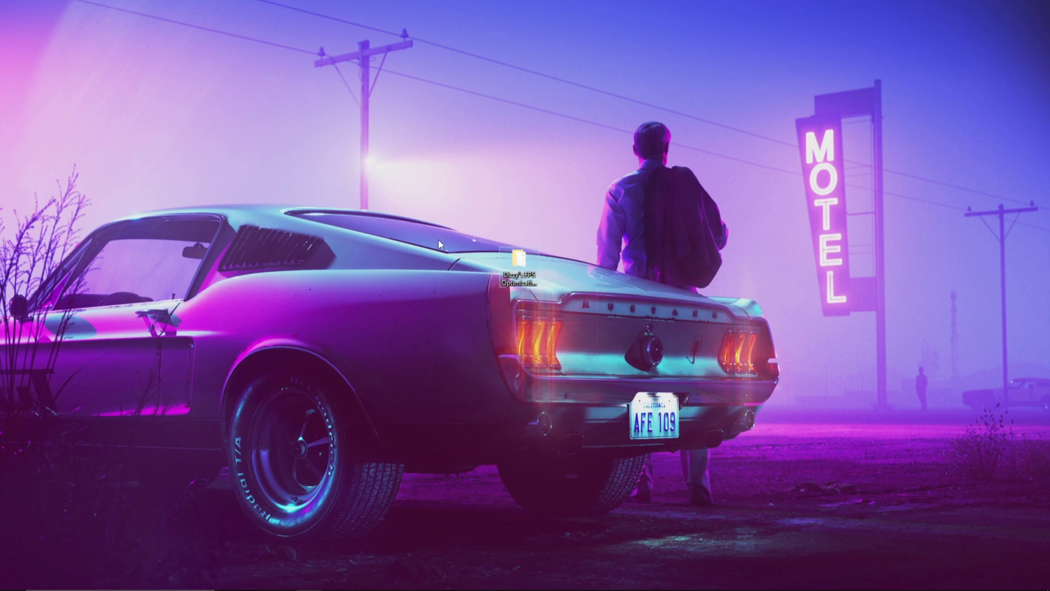
Open the pack's 1 - Windows Optimizations folder and look over its Disable Game DVR registry files.
double_click(518, 261)
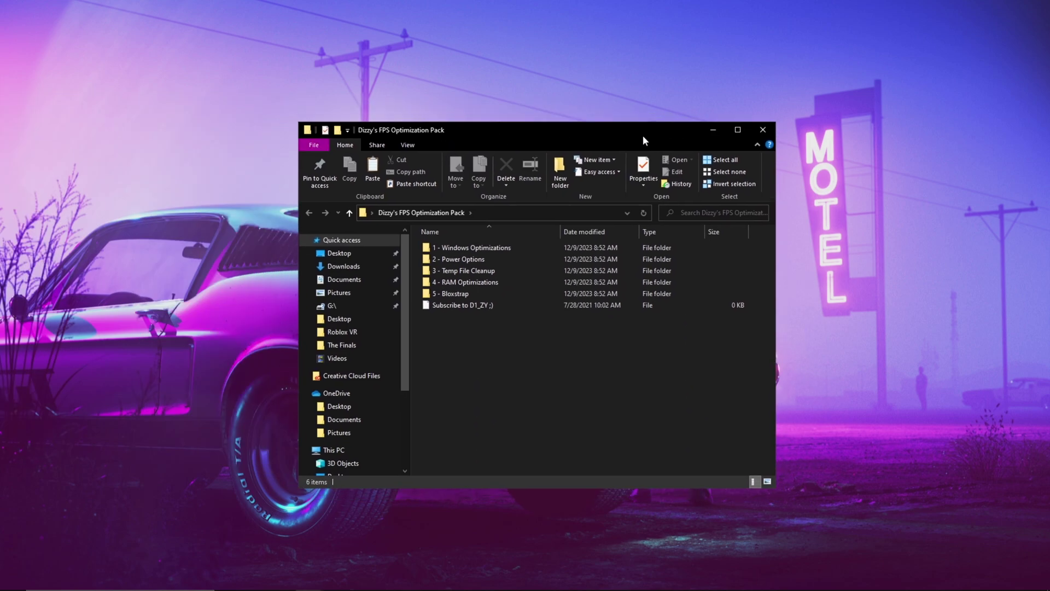
double_click(445, 220)
click(441, 234)
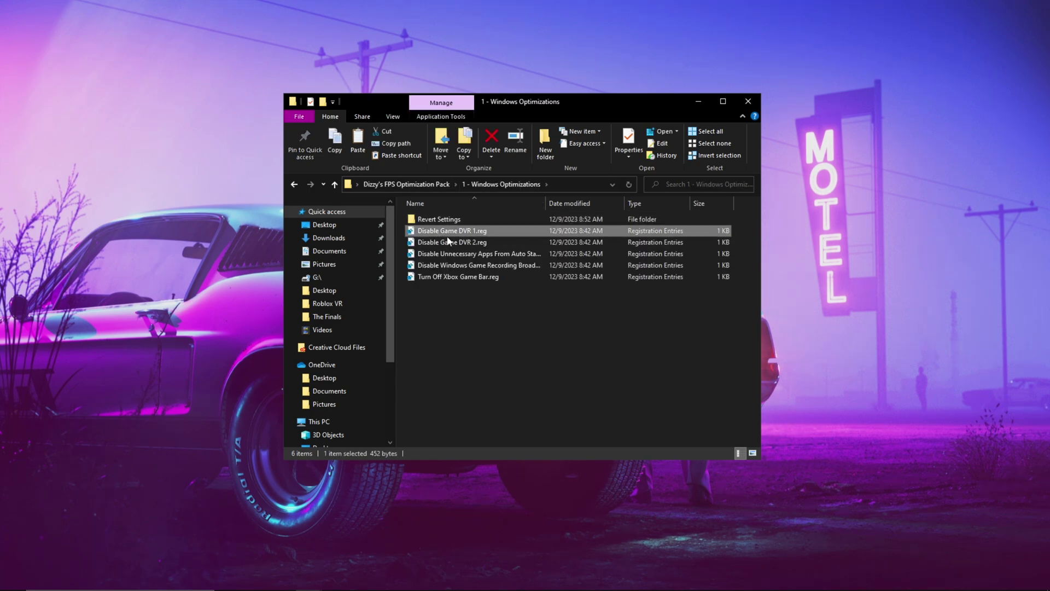
click(459, 244)
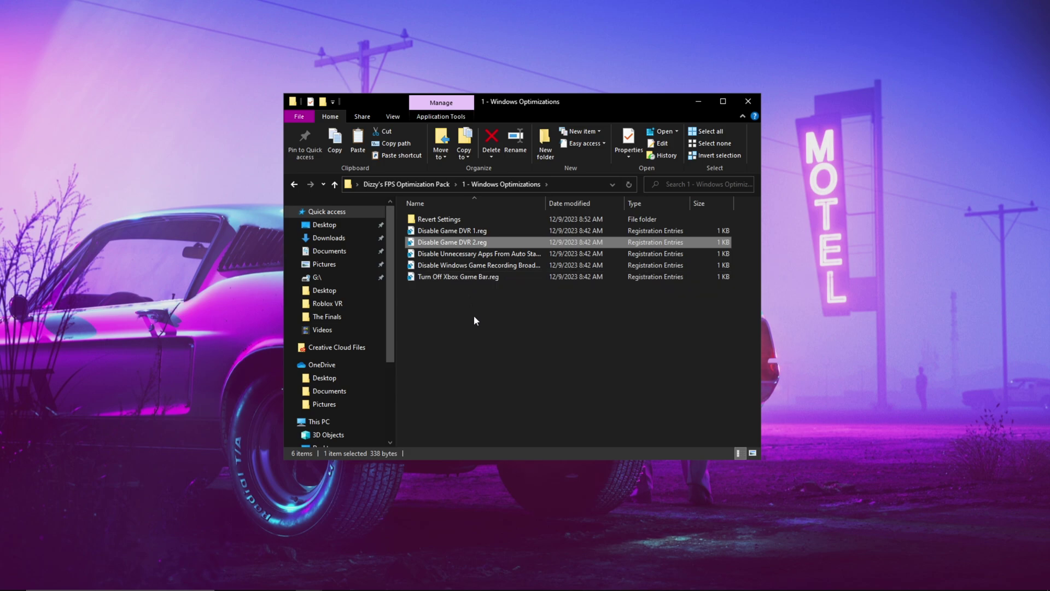
key(ctrl+a)
click(475, 302)
key(ctrl+a)
click(485, 319)
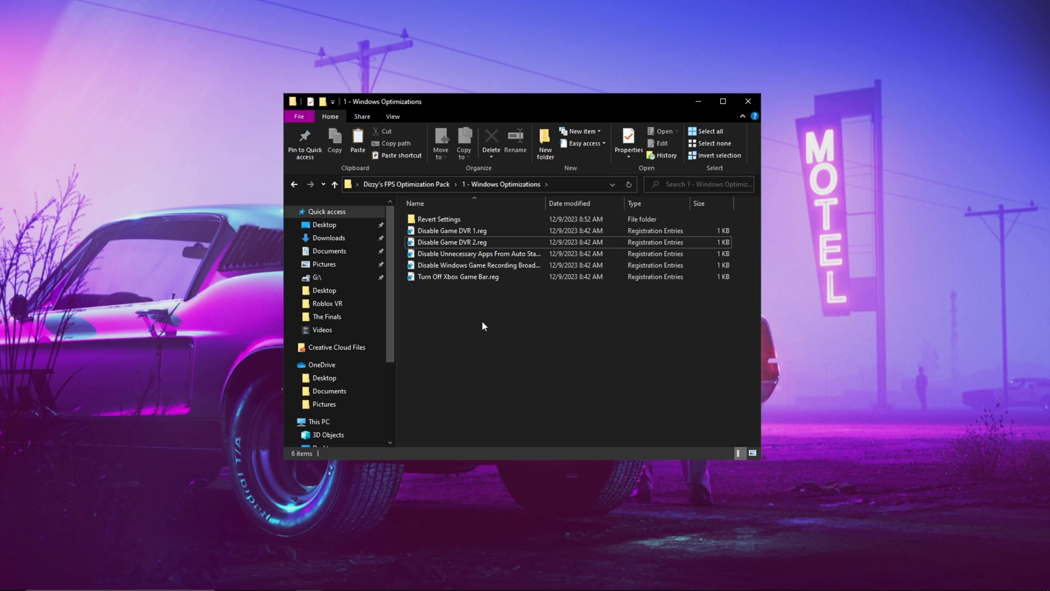
drag(488, 333, 469, 188)
click(489, 320)
Open the Revert Settings folder and look over its five revert files.
click(454, 222)
double_click(454, 222)
drag(482, 328, 464, 207)
click(484, 305)
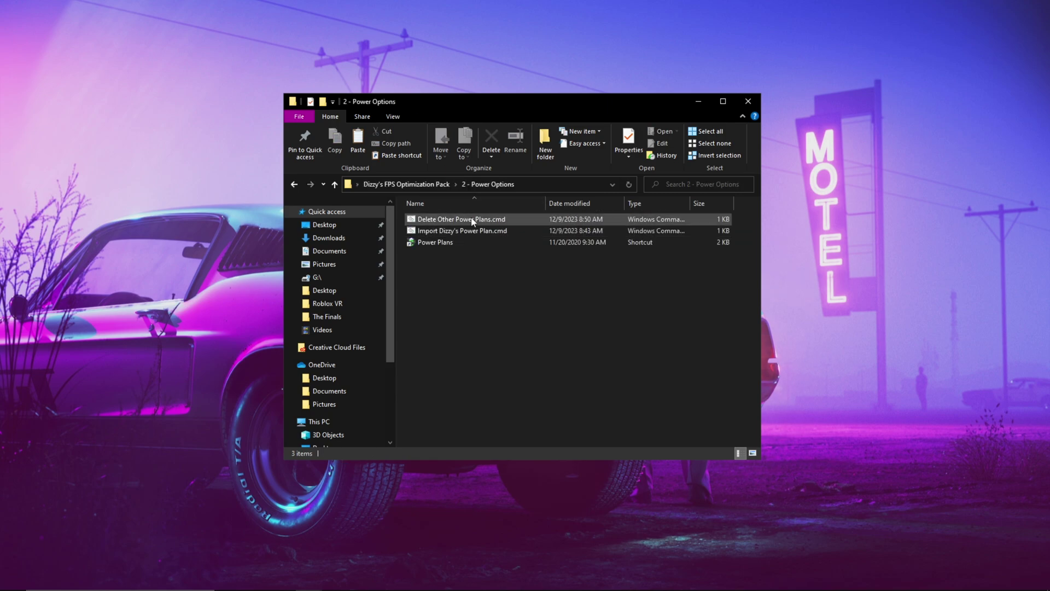
Run Delete Other Power Plans.cmd and Import Dizzy's Power Plan.cmd, dismissing each finished script window.
double_click(454, 222)
key(Return)
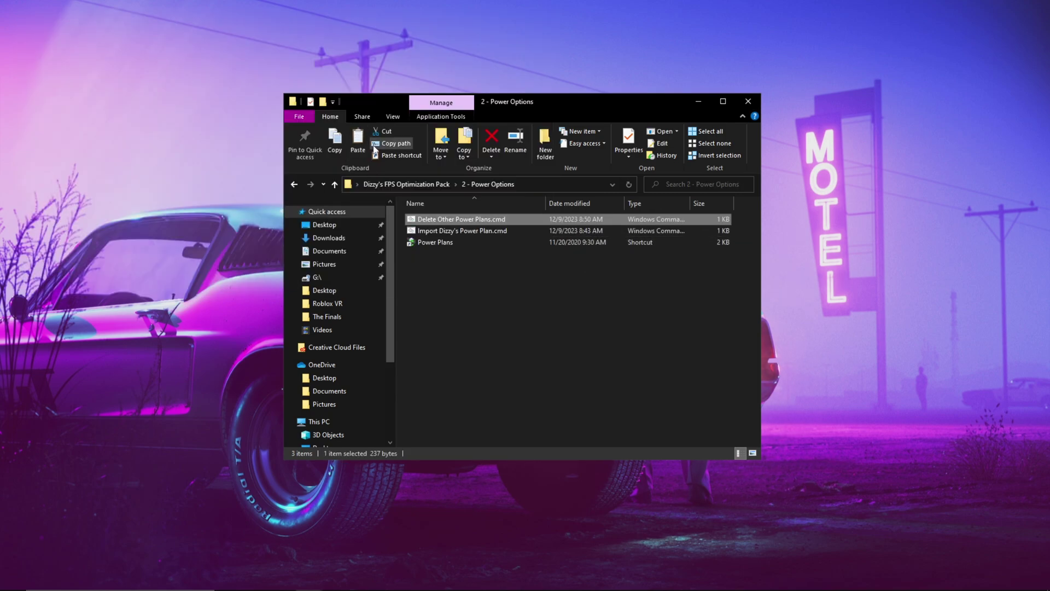
double_click(422, 232)
key(Return)
Activate the newly imported power plan in Power Plans, then go back to the pack's main folder.
double_click(448, 242)
click(436, 301)
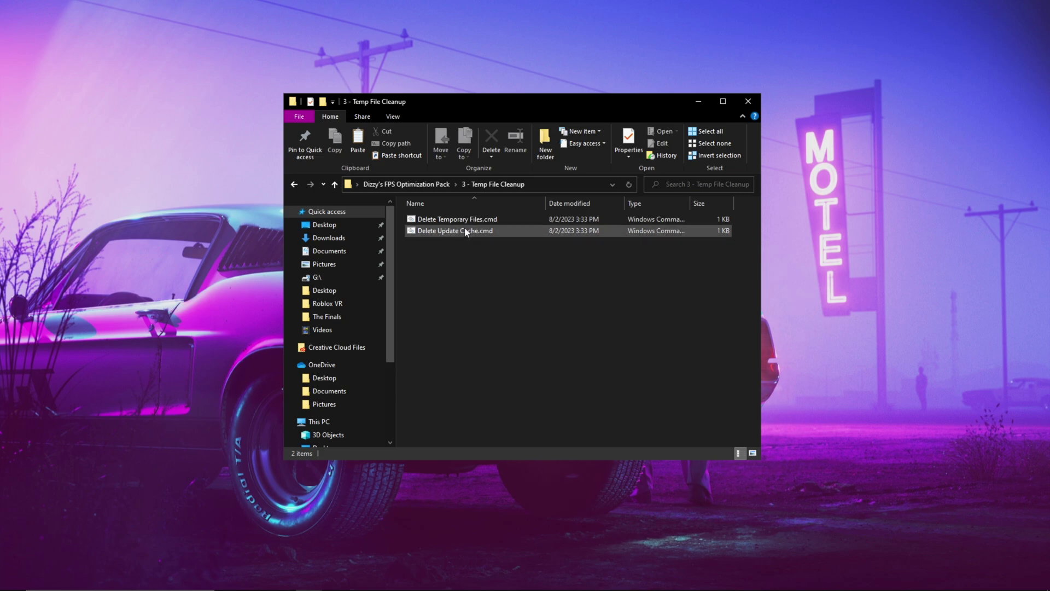
key(alt+Left)
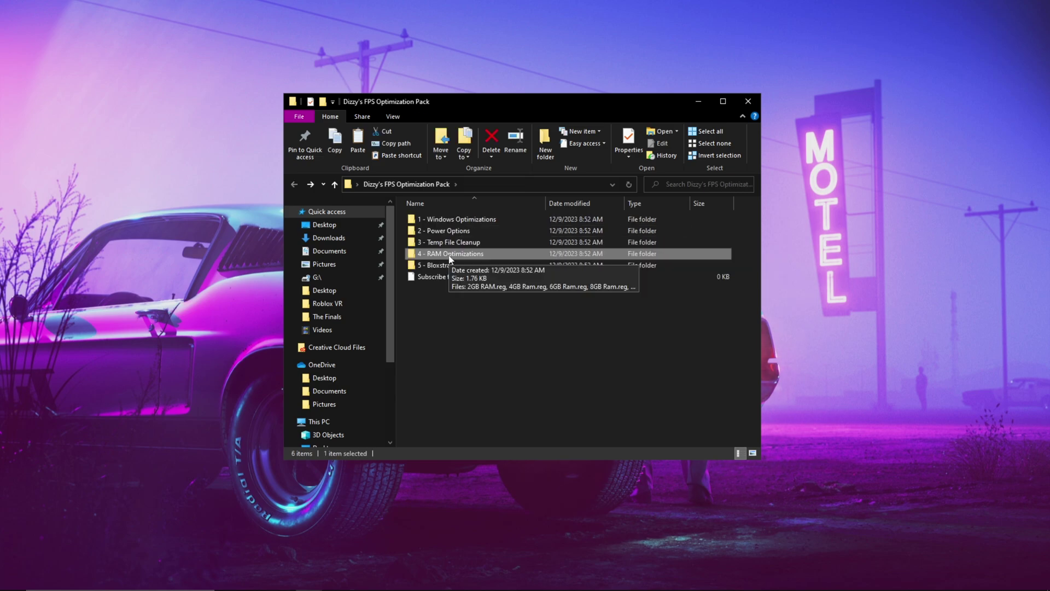
Apply the 32GB Ram.reg tweak from 4 - RAM Optimizations and confirm the registry change.
double_click(450, 255)
key(ctrl+a)
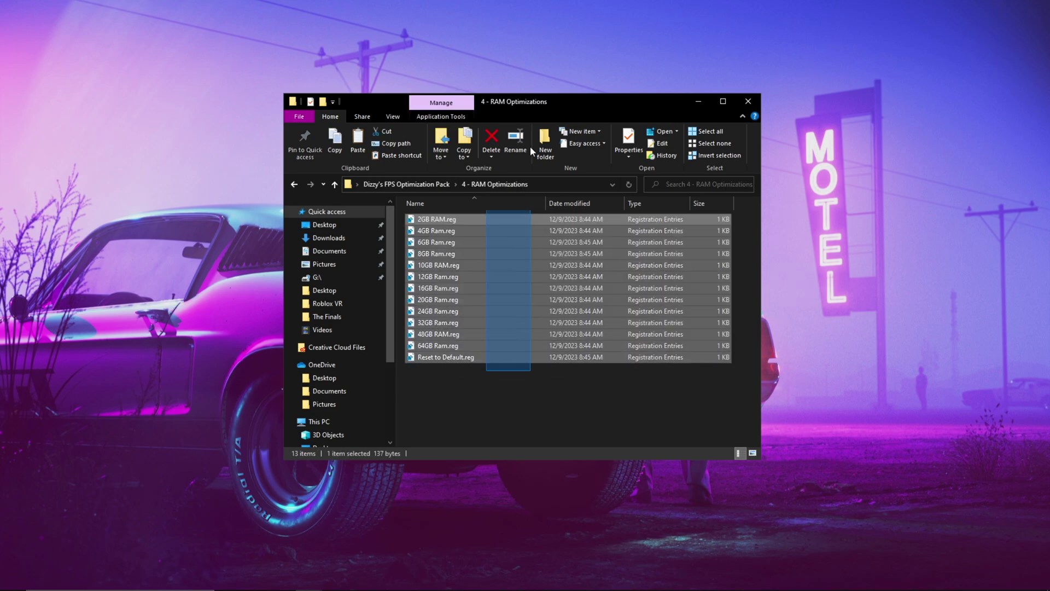
click(477, 372)
click(438, 324)
double_click(438, 323)
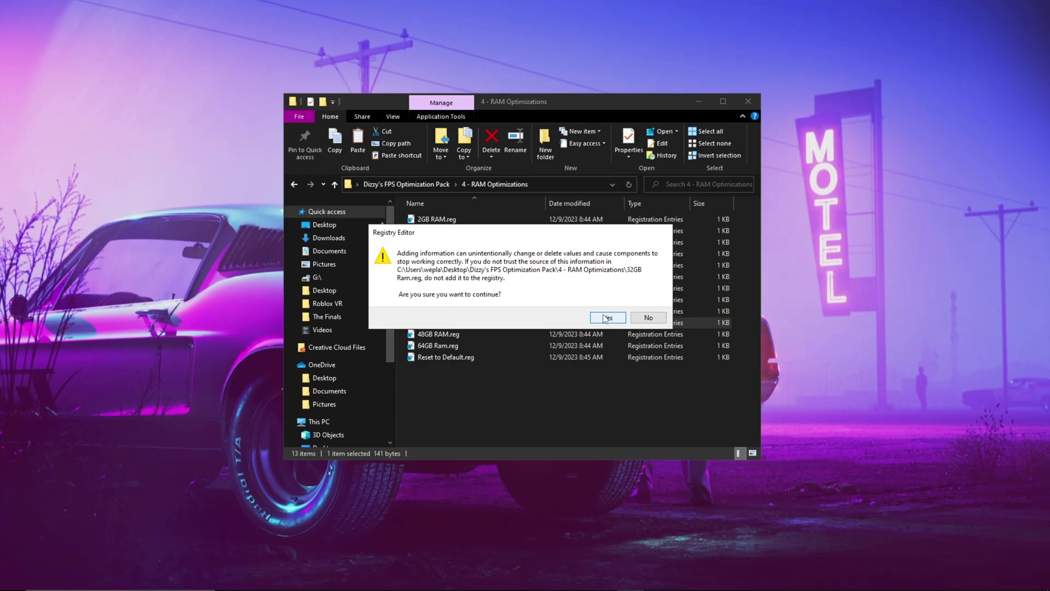
click(605, 316)
click(649, 302)
click(475, 370)
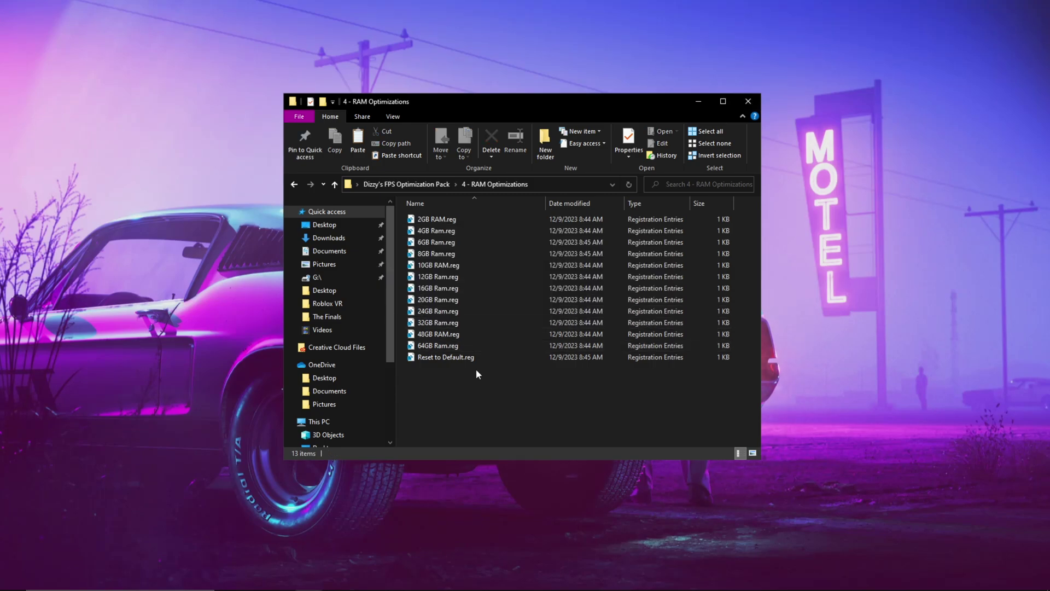
click(465, 358)
click(437, 376)
click(465, 358)
click(470, 378)
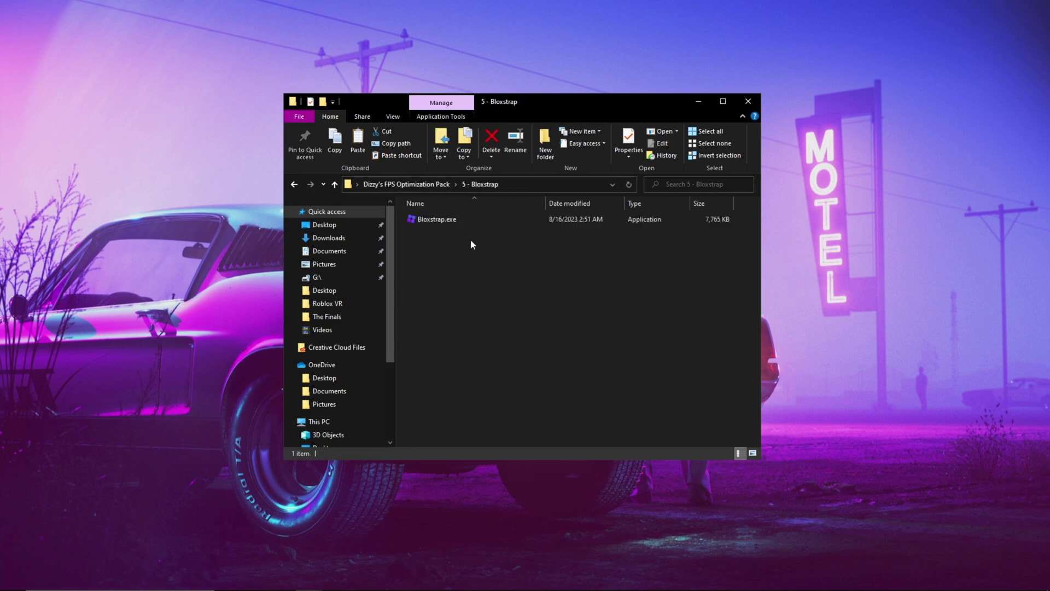
Start Bloxstrap.exe and review its Mods, FastFlags and Appearance pages, ending on FastFlags.
click(468, 239)
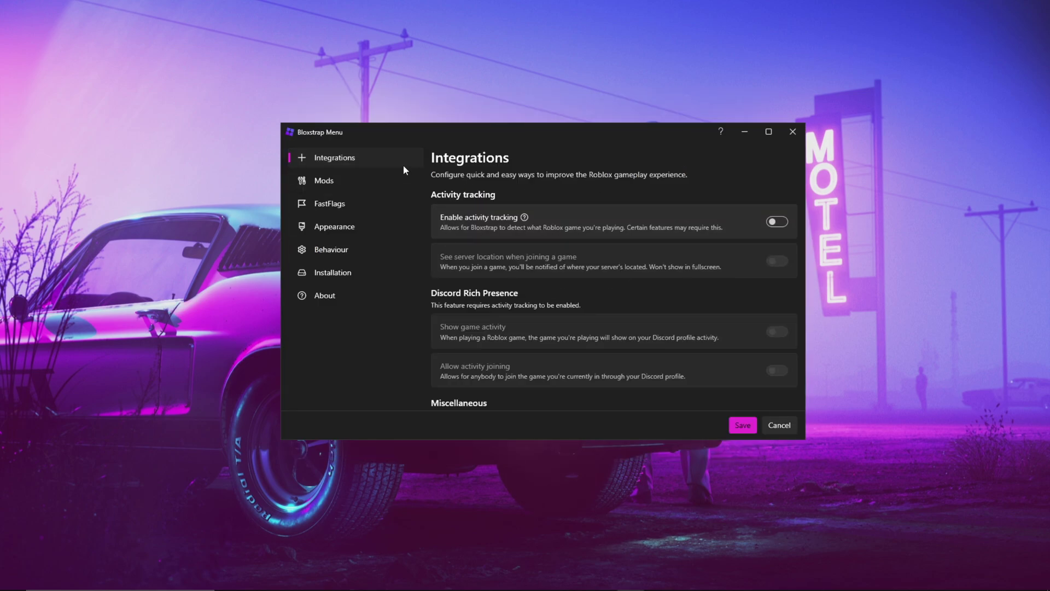
click(372, 178)
click(373, 201)
click(376, 224)
click(377, 204)
click(379, 187)
click(386, 207)
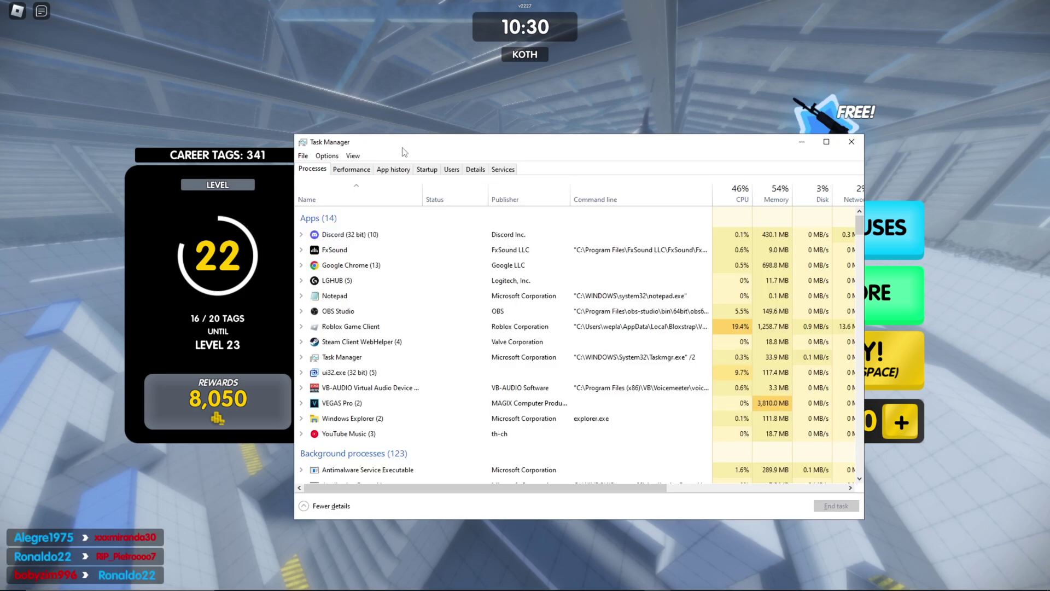
Set RobloxPlayerBeta.exe to High priority in Task Manager's Details list.
click(475, 169)
drag(859, 200, 870, 324)
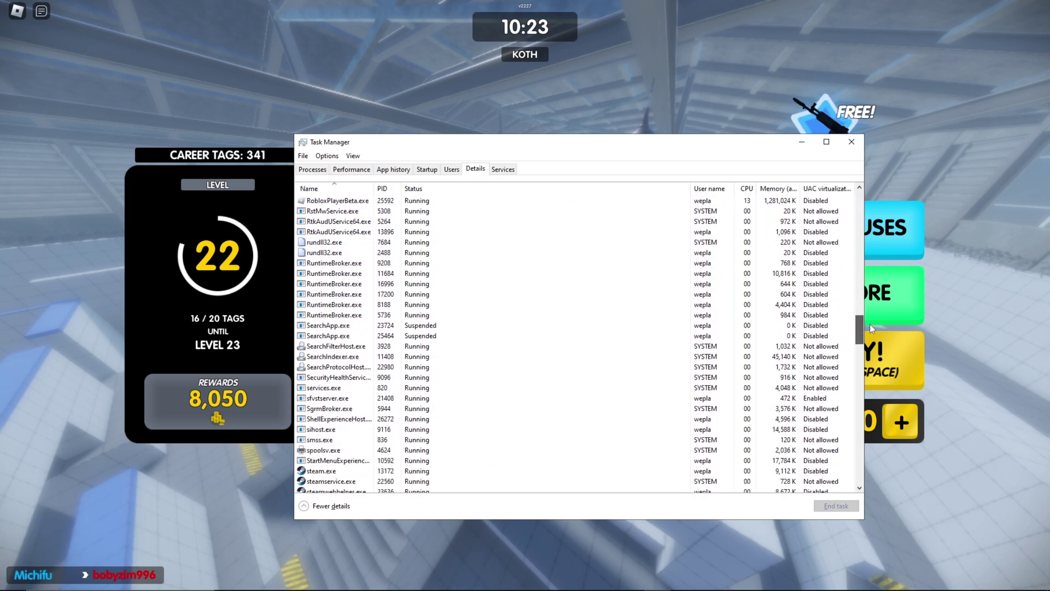
click(360, 274)
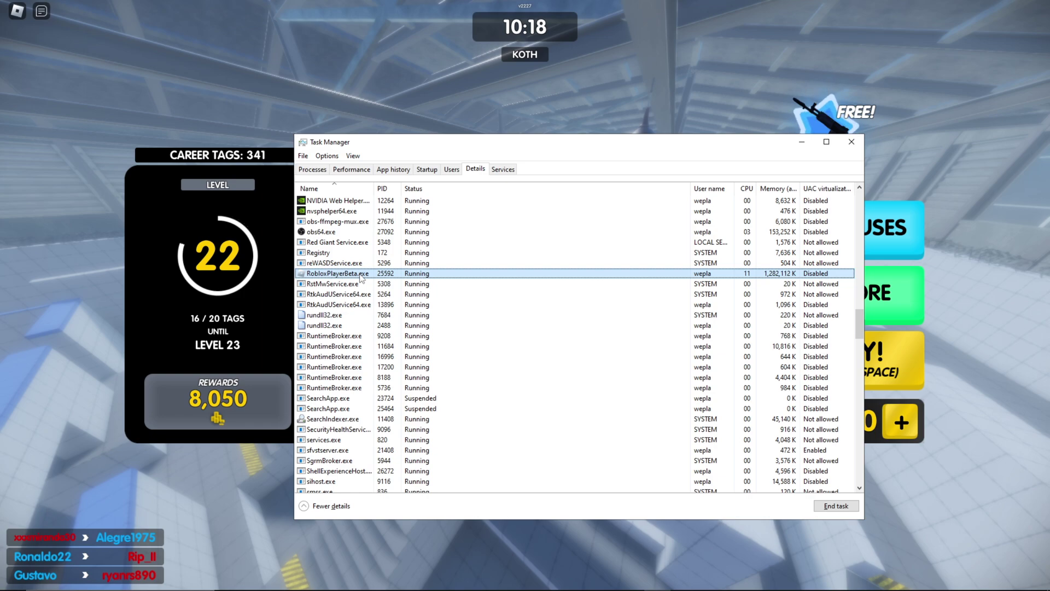
right_click(361, 277)
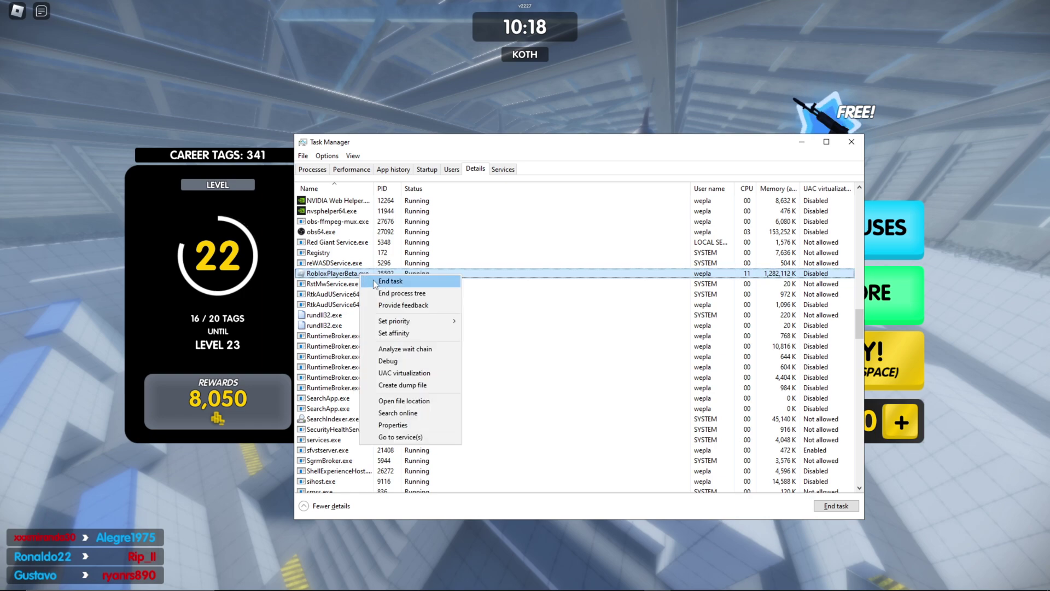
mouse_move(399, 322)
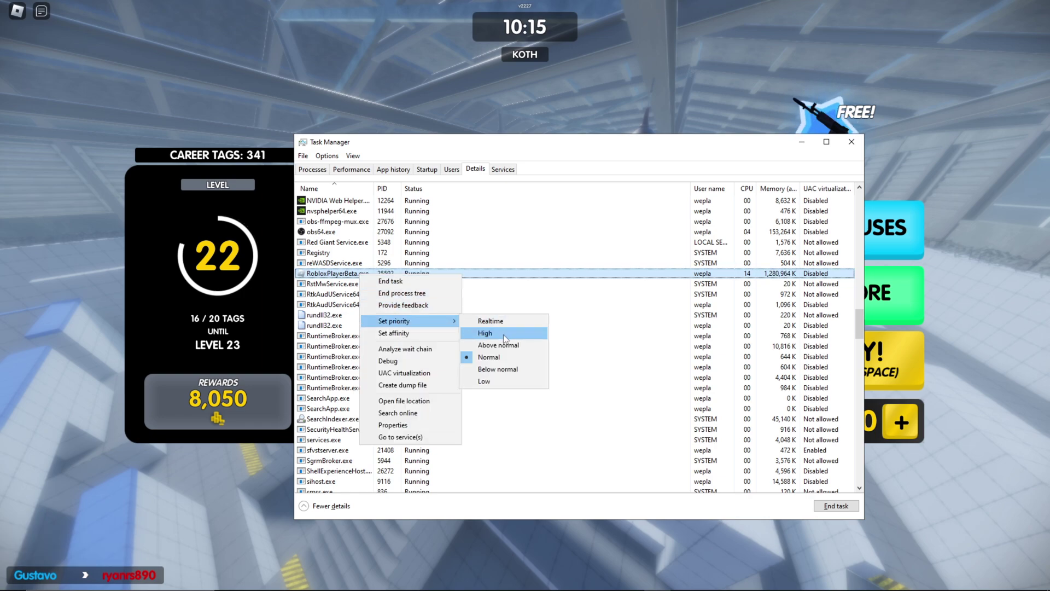
click(487, 333)
click(517, 319)
Remove CPU 0 from Roblox's processor affinity, check the in-game stats overlay, then close Roblox.
right_click(304, 273)
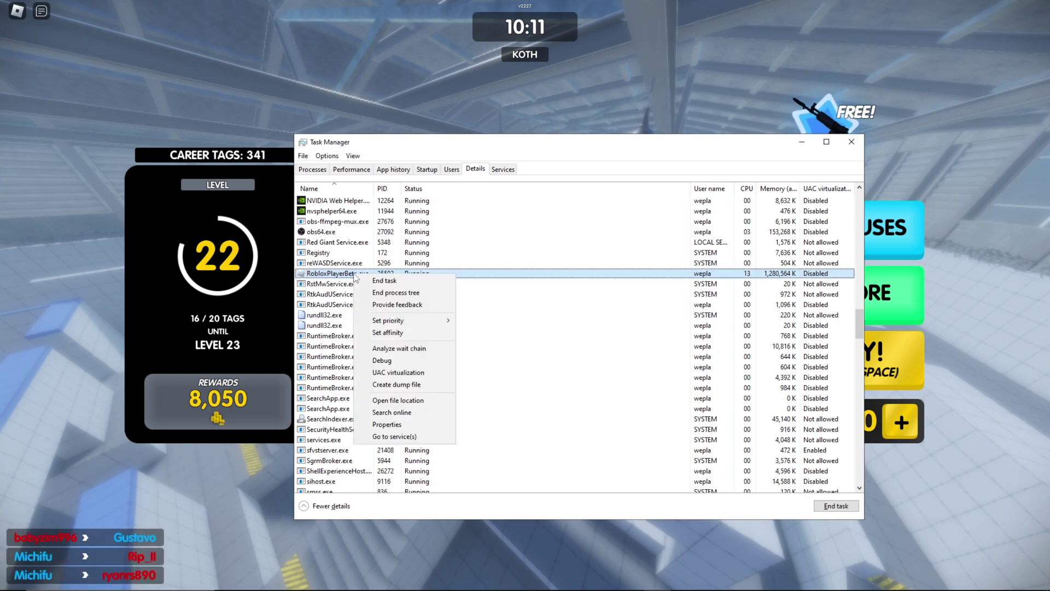
click(382, 331)
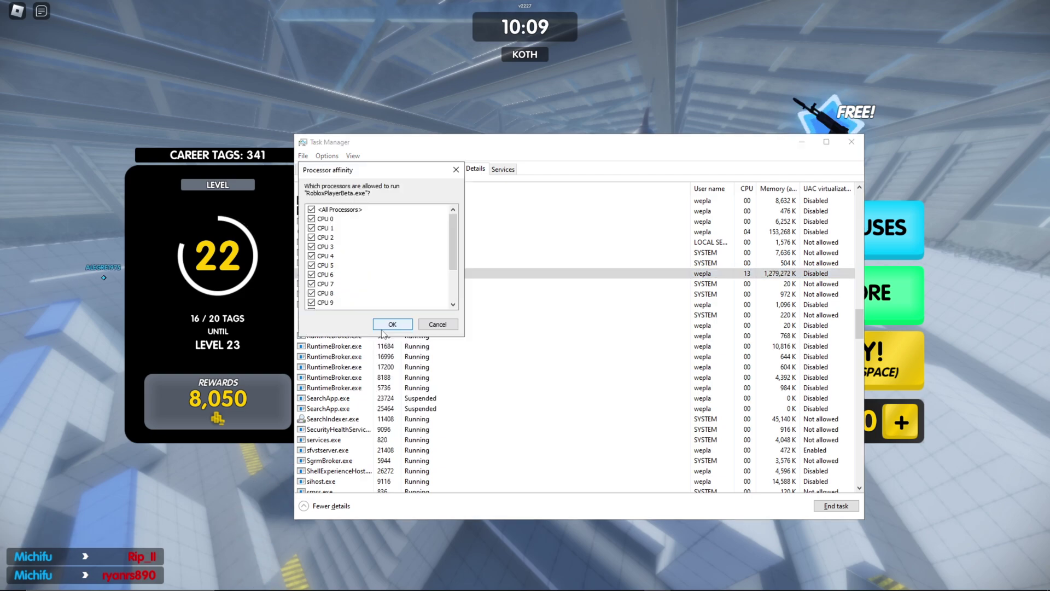
click(313, 219)
click(391, 324)
click(344, 129)
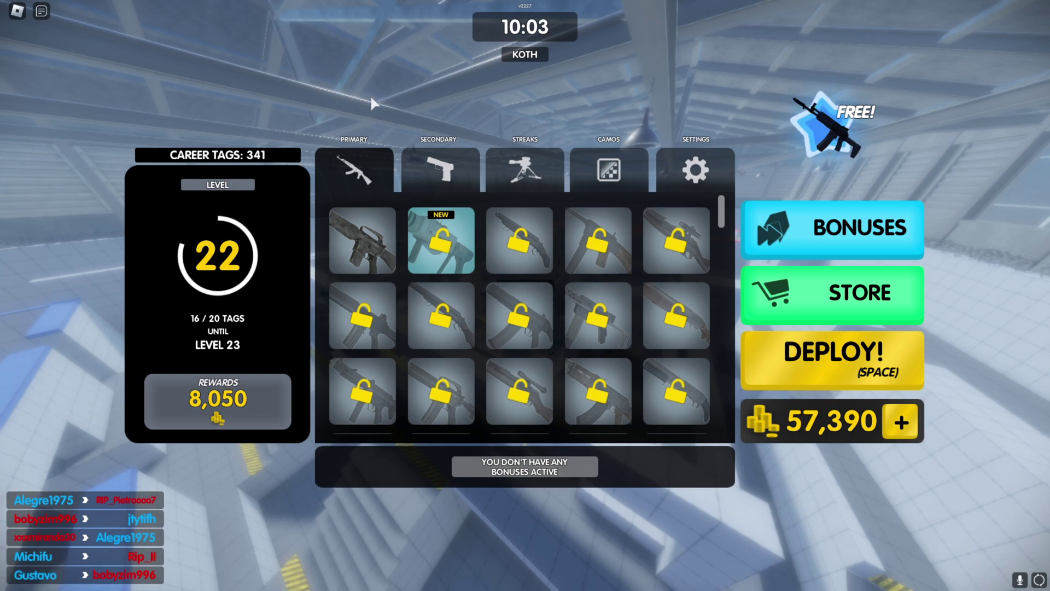
key(shift+F5)
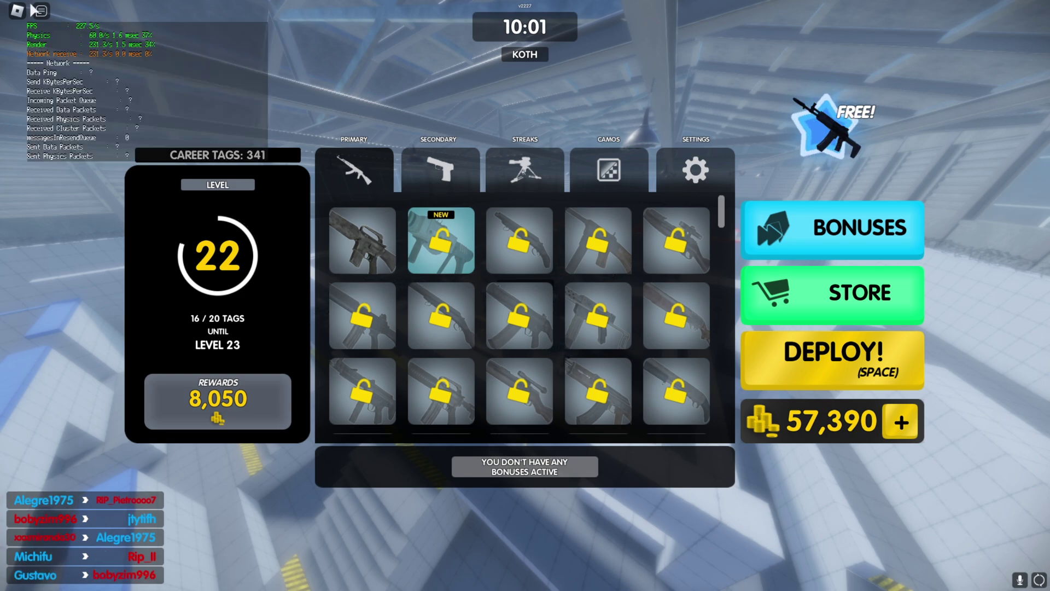
key(alt+F4)
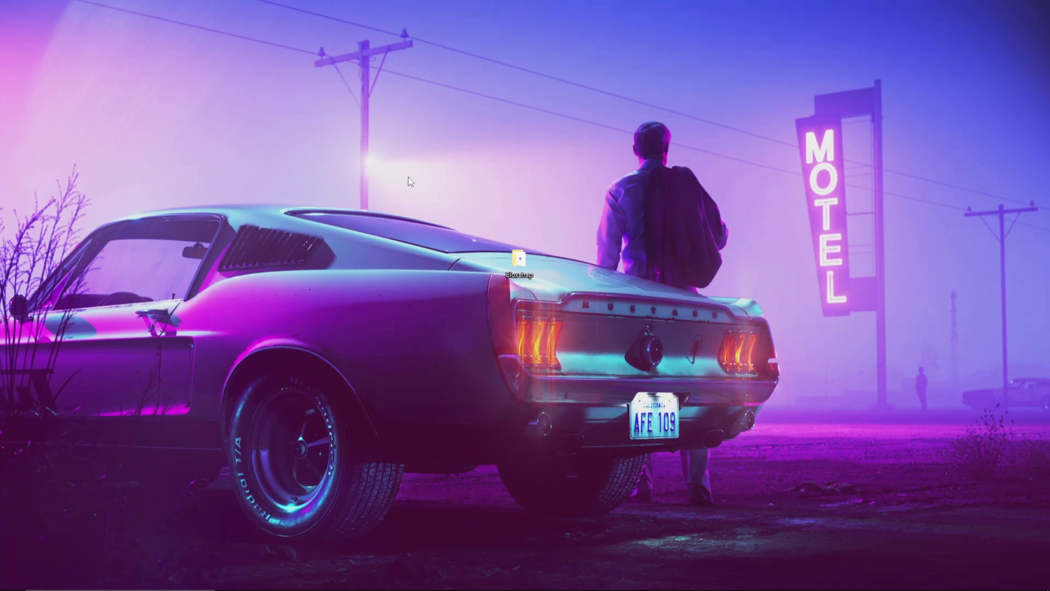
Open NVIDIA Control Panel from the desktop context menu and head to Manage 3D settings.
right_click(460, 215)
right_click(404, 207)
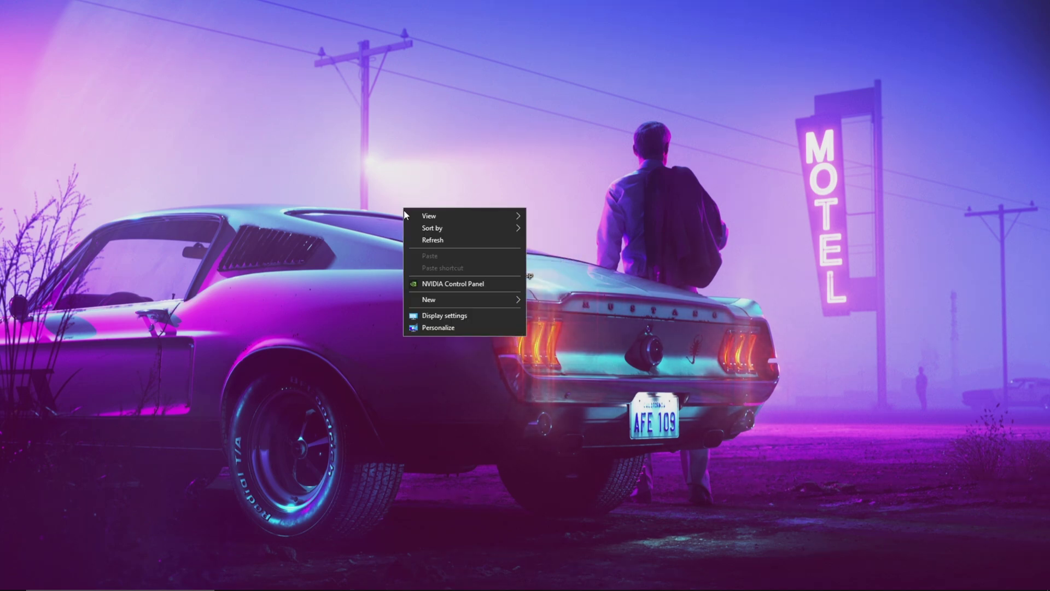
click(427, 285)
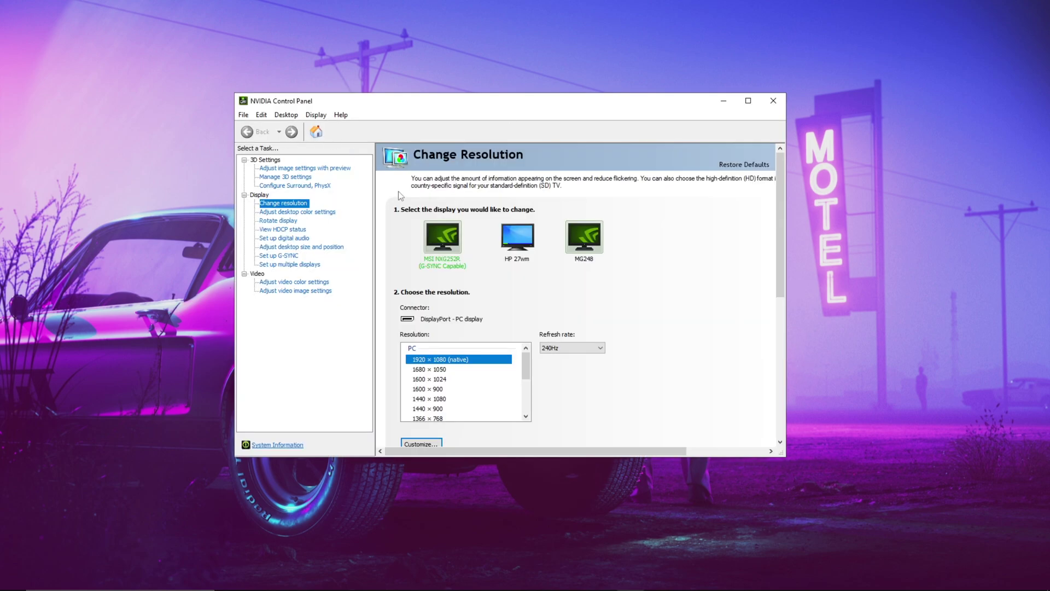
click(302, 178)
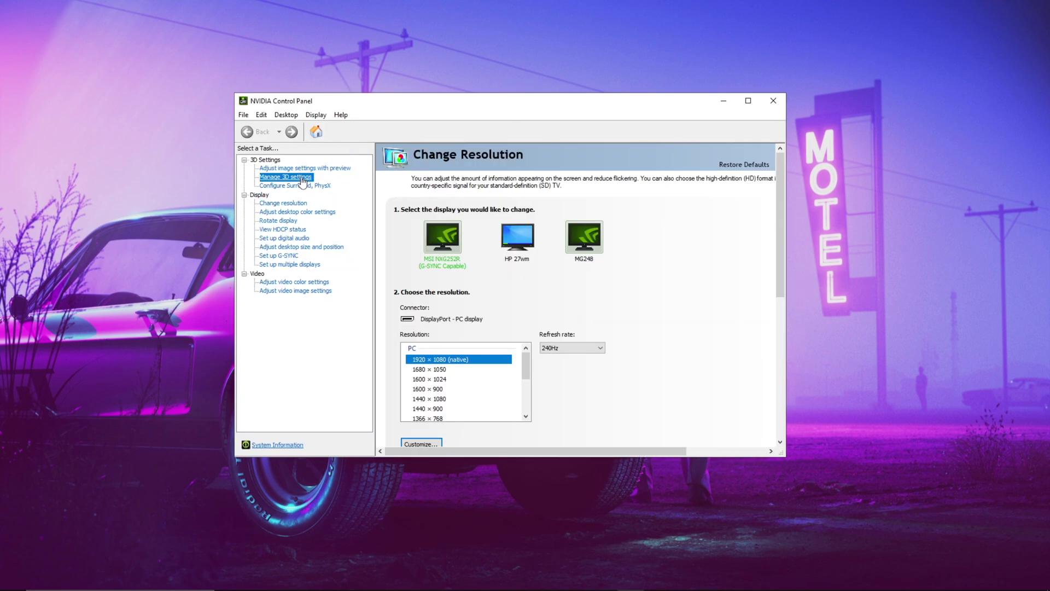